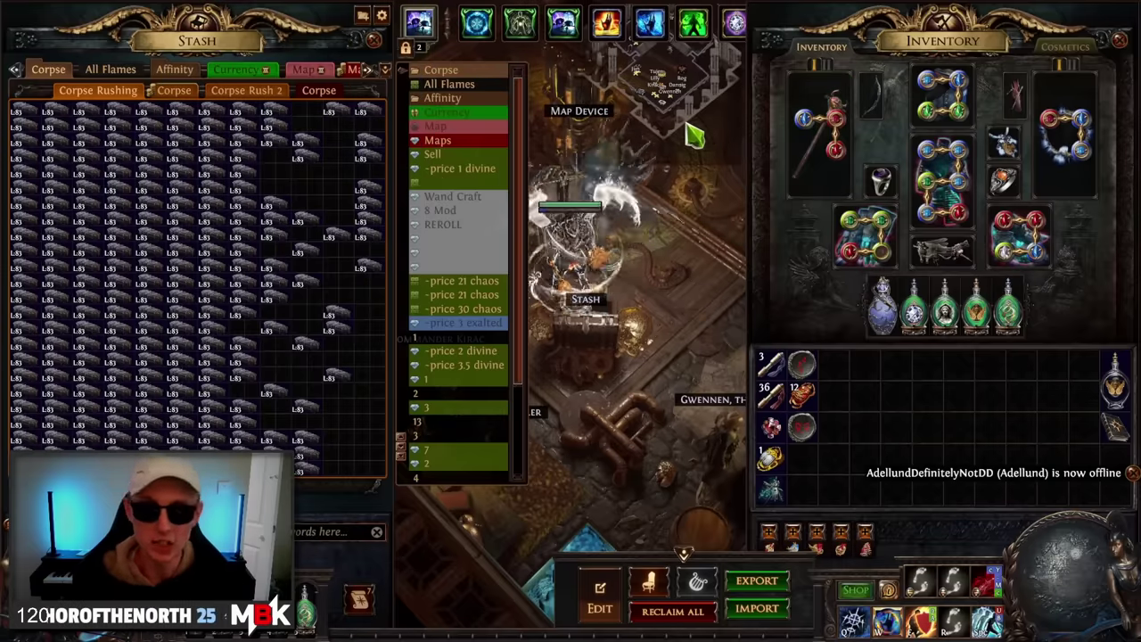
Switch from the game to Chrome's r/pathofexile feed showing the '+160% chaos res jewel lol' post
key("alt+Tab")
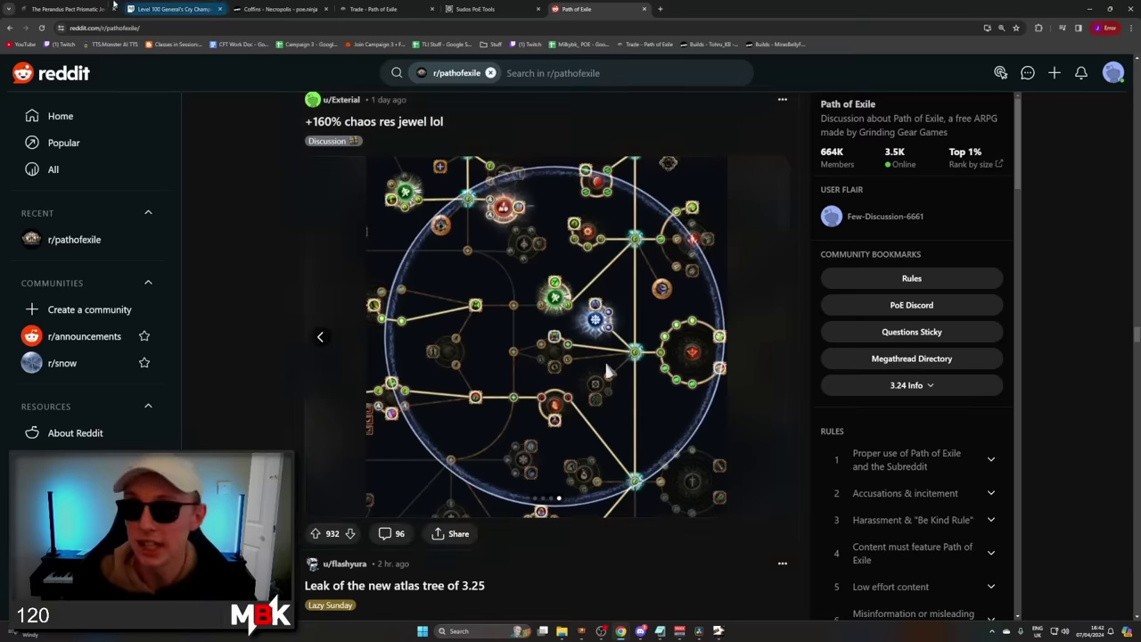
Show The Perandus Pact Prismatic Jewel details on poedb, including its +2 all-Attributes radius effect
key("ctrl+1")
left_click(369, 199)
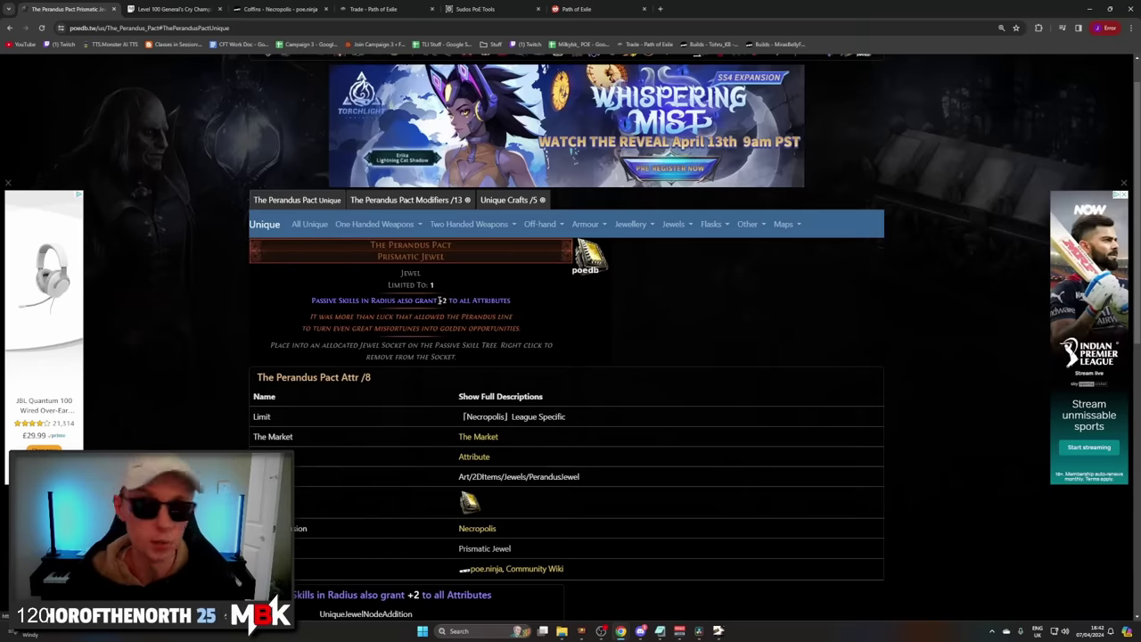
List the 13 Perandus Pact modifiers on poedb, then return to the '+160% chaos res jewel lol' post
left_click(442, 202)
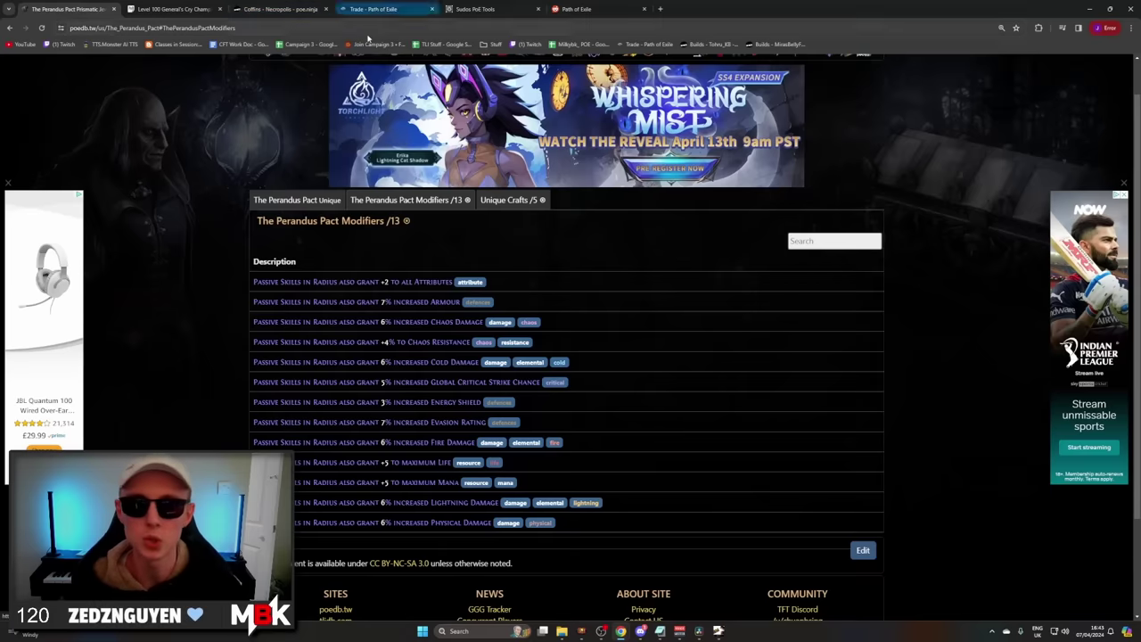
left_click(605, 11)
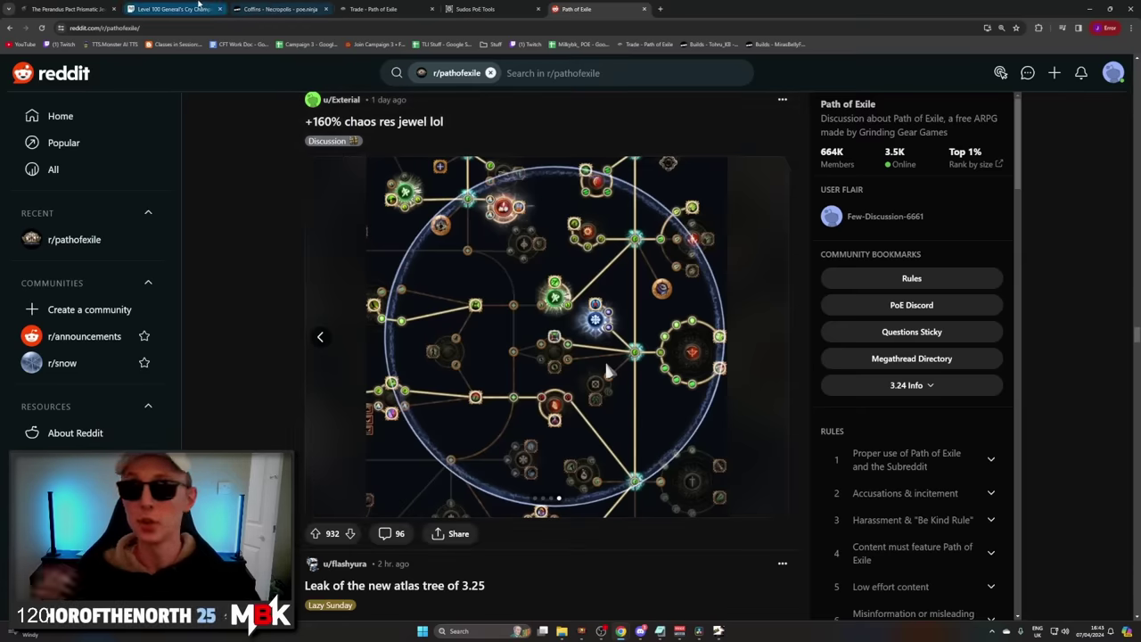
View the Level 100 General's Cry Champion build page on pobb.in
left_click(174, 9)
scroll(535, 335, "down", 3)
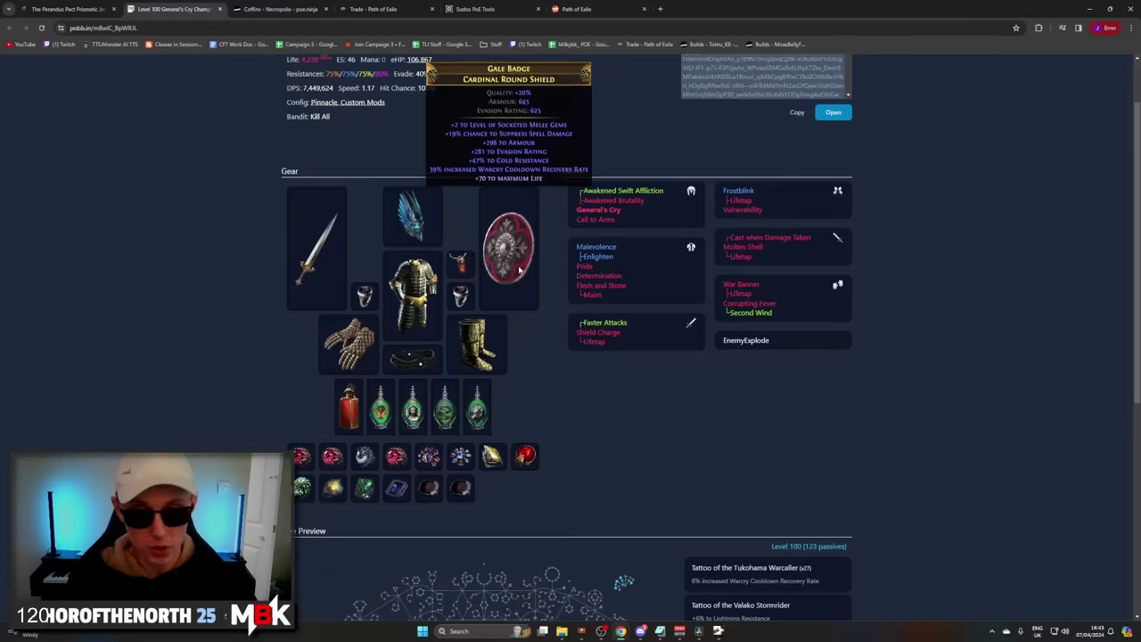
scroll(587, 334, "up", 3)
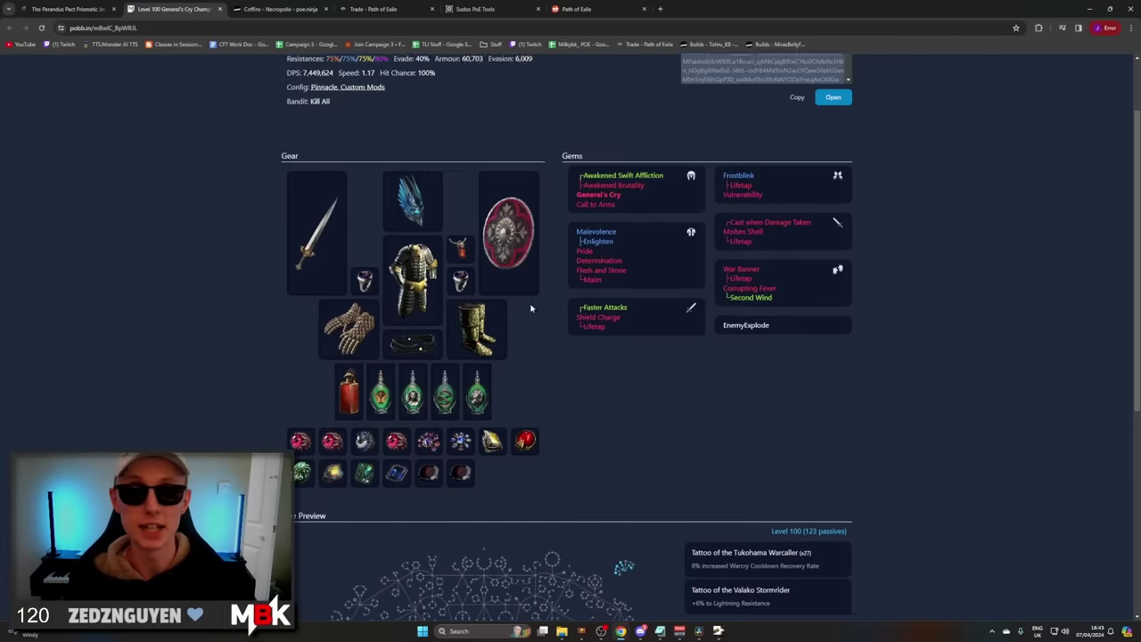
Pan the Path of Building passive tree and inspect its jewel sockets
left_click(701, 631)
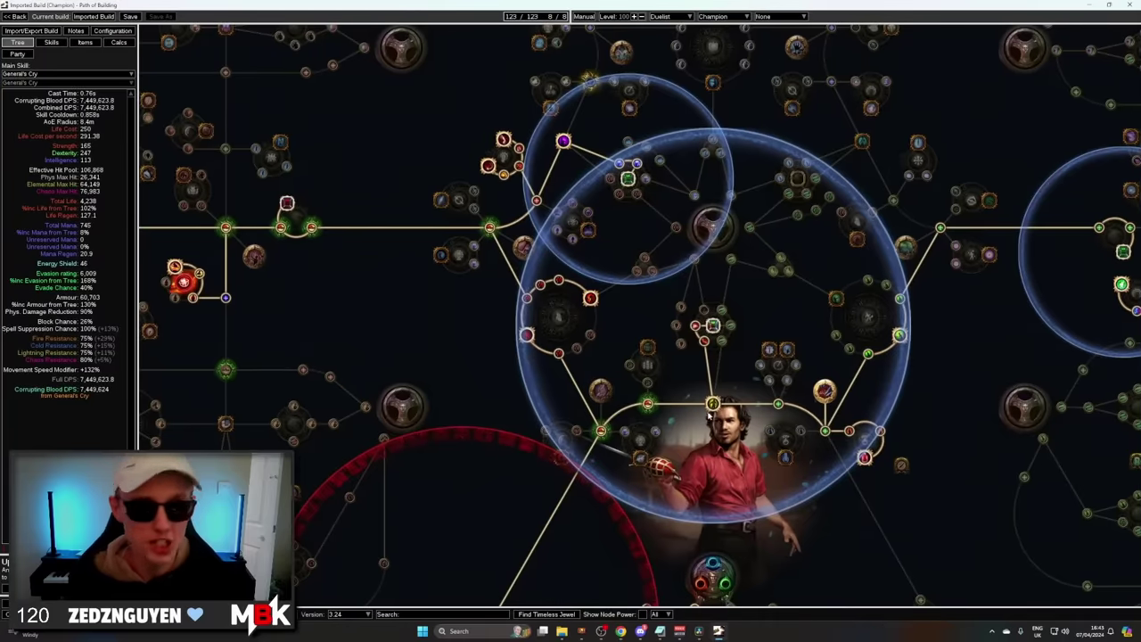
left_click_drag(755, 279, 656, 269)
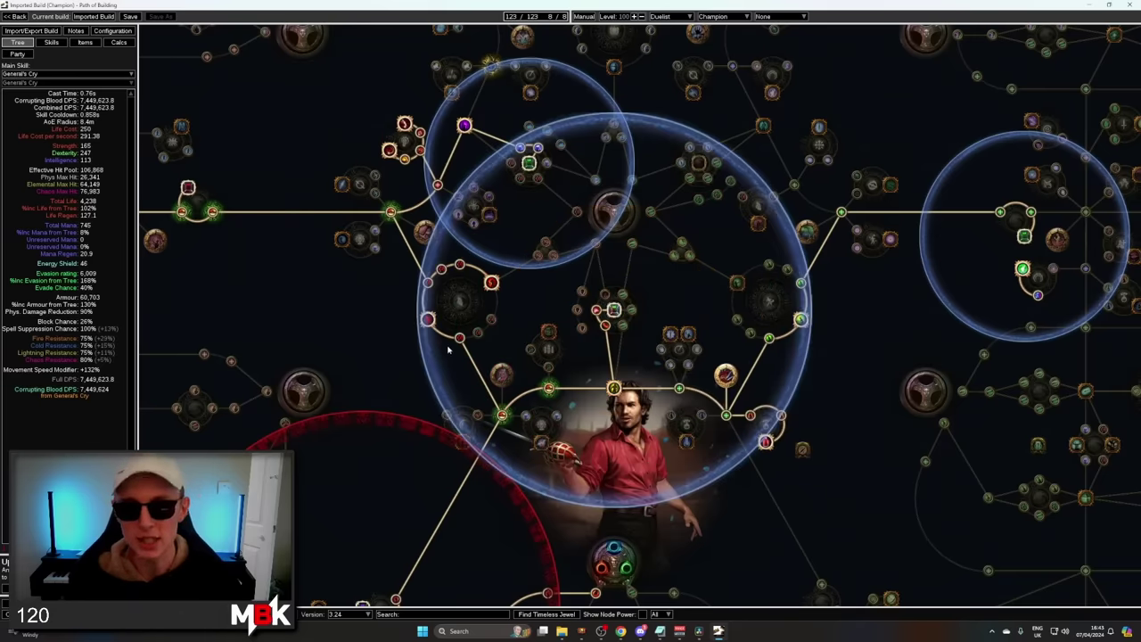
mouse_move(528, 163)
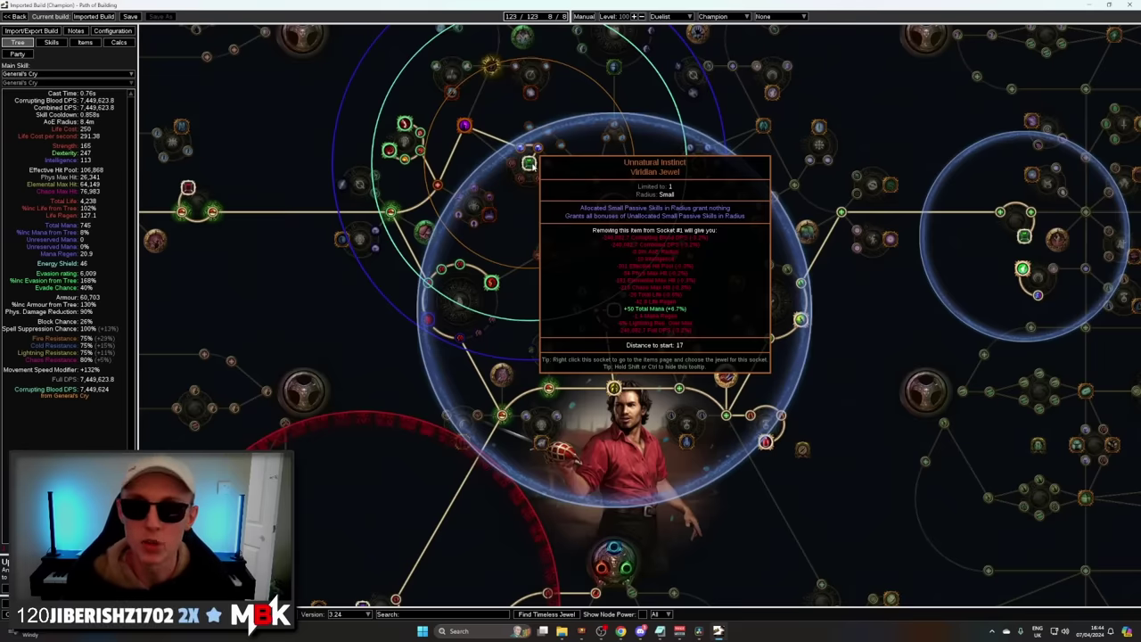
mouse_move(614, 310)
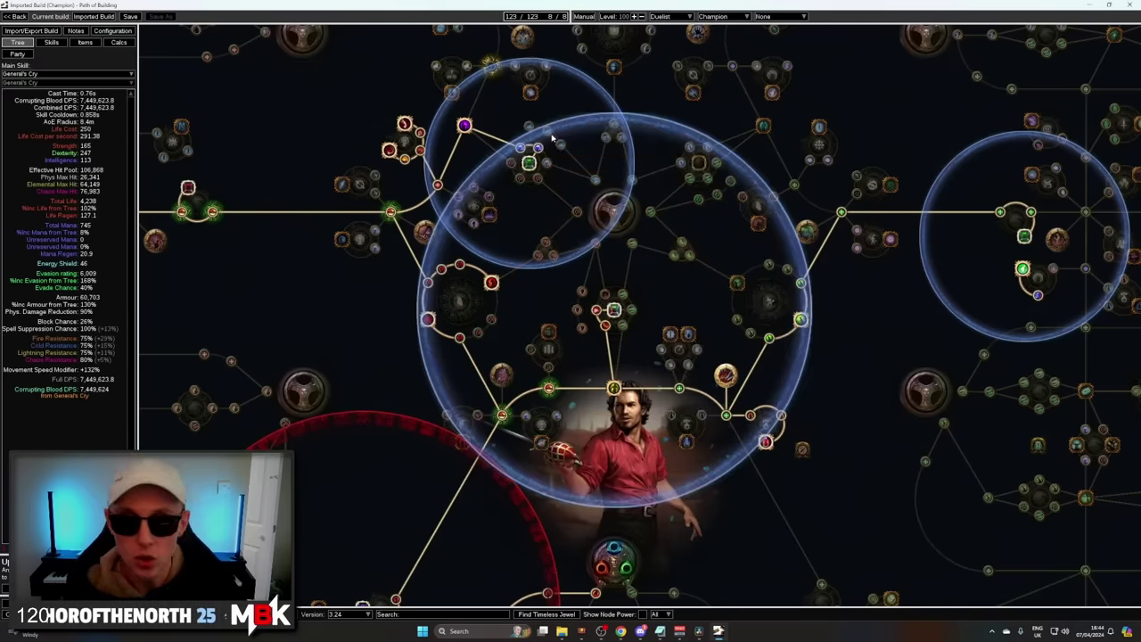
mouse_move(595, 180)
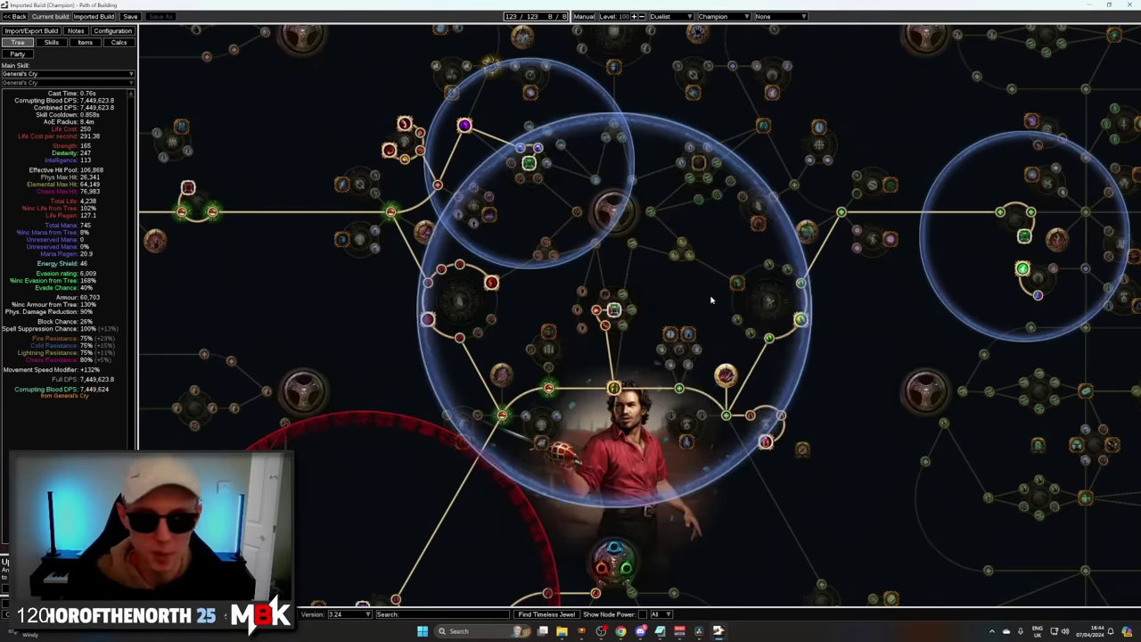
Return to Path of Exile with the Corpse stash tab and inventory showing
key("alt+Tab")
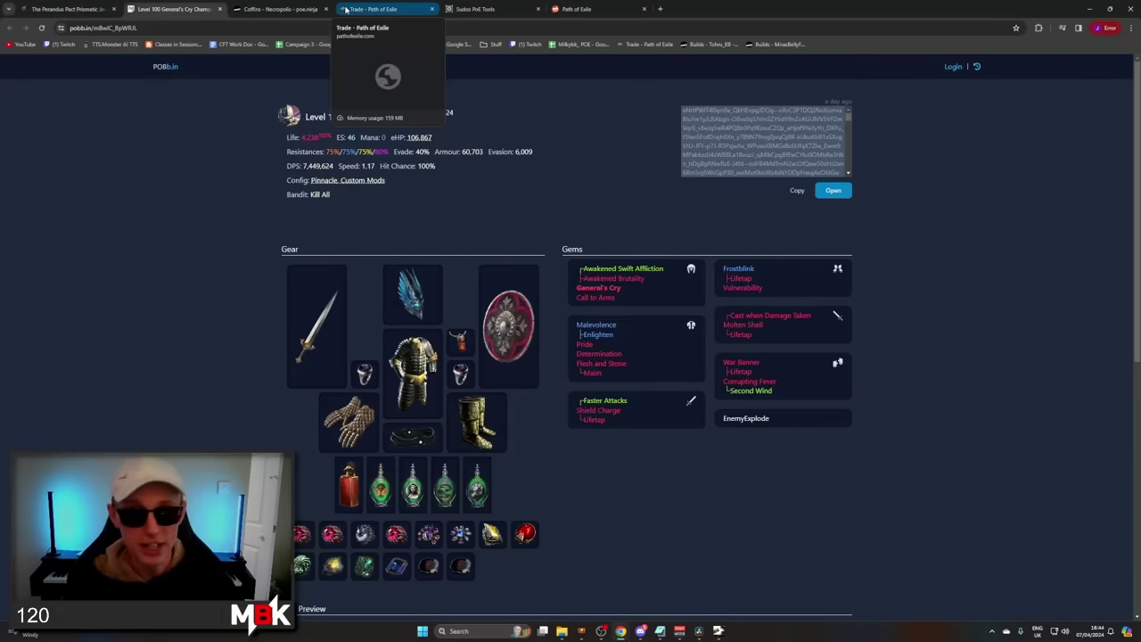
left_click(576, 9)
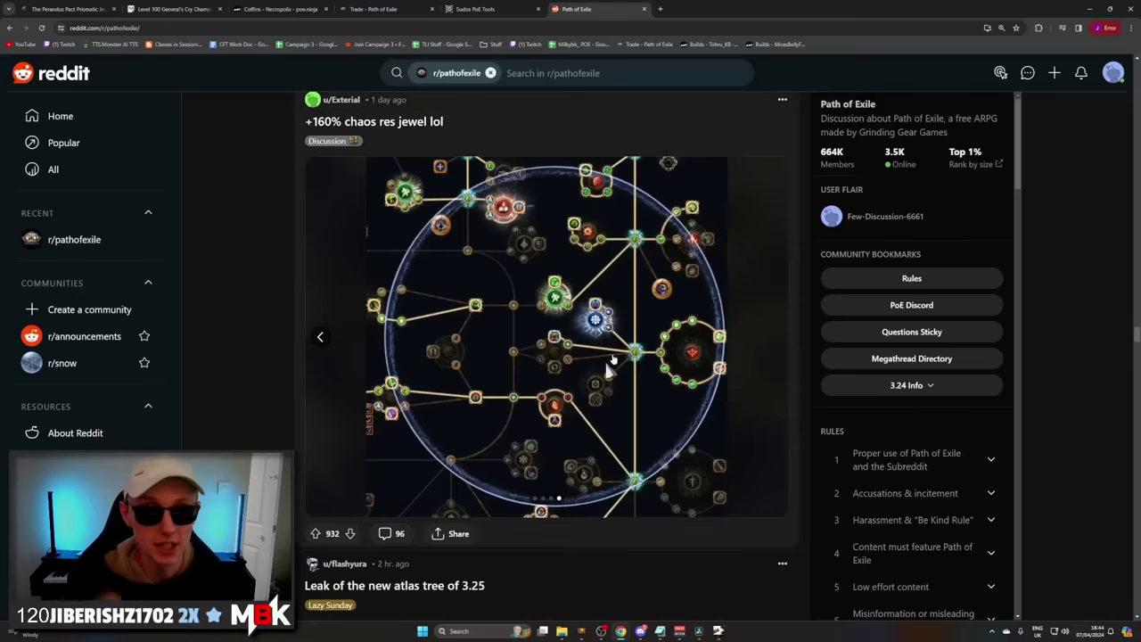
left_click(582, 631)
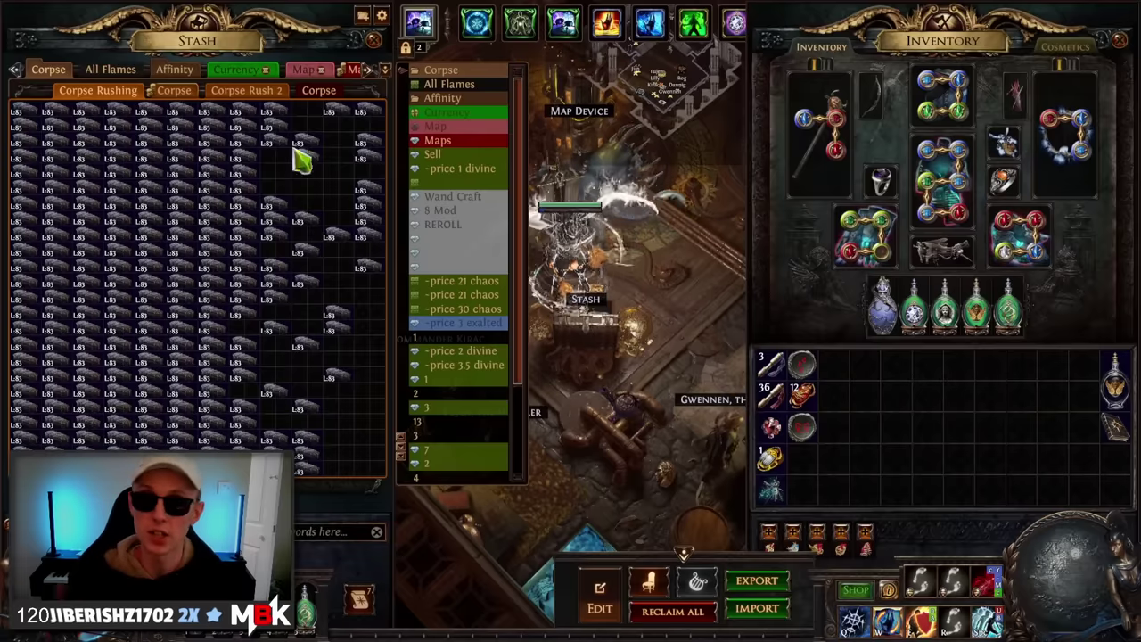
Move the Perandus Pact jewel higher in the REROLL stash tab, then go back to the Corpse tabs
left_click(189, 92)
left_click(318, 92)
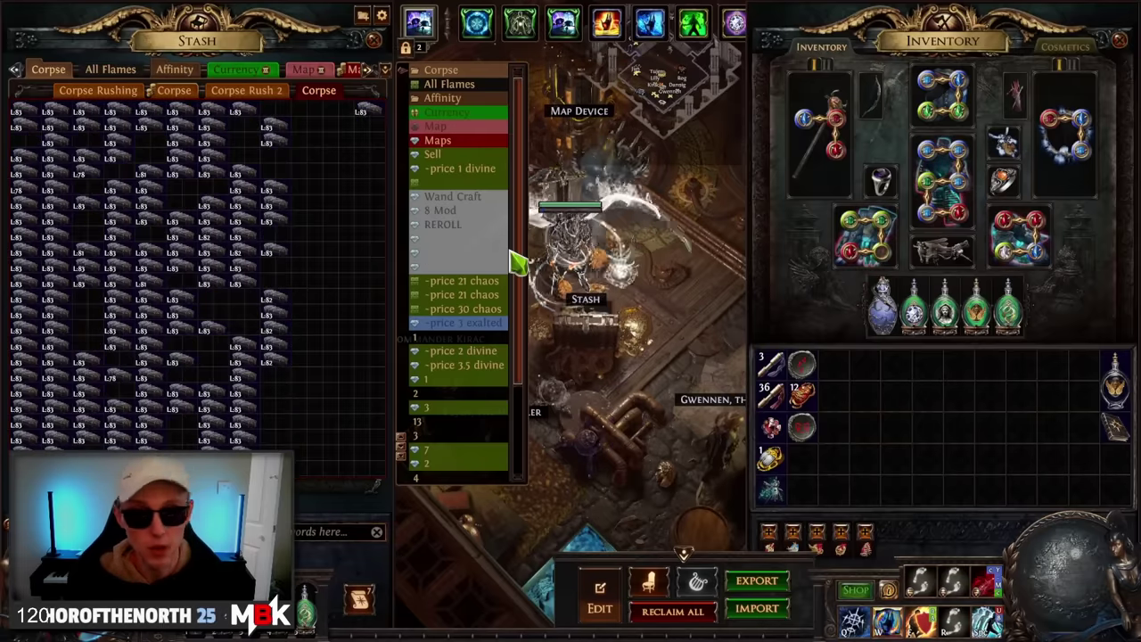
left_click(441, 212)
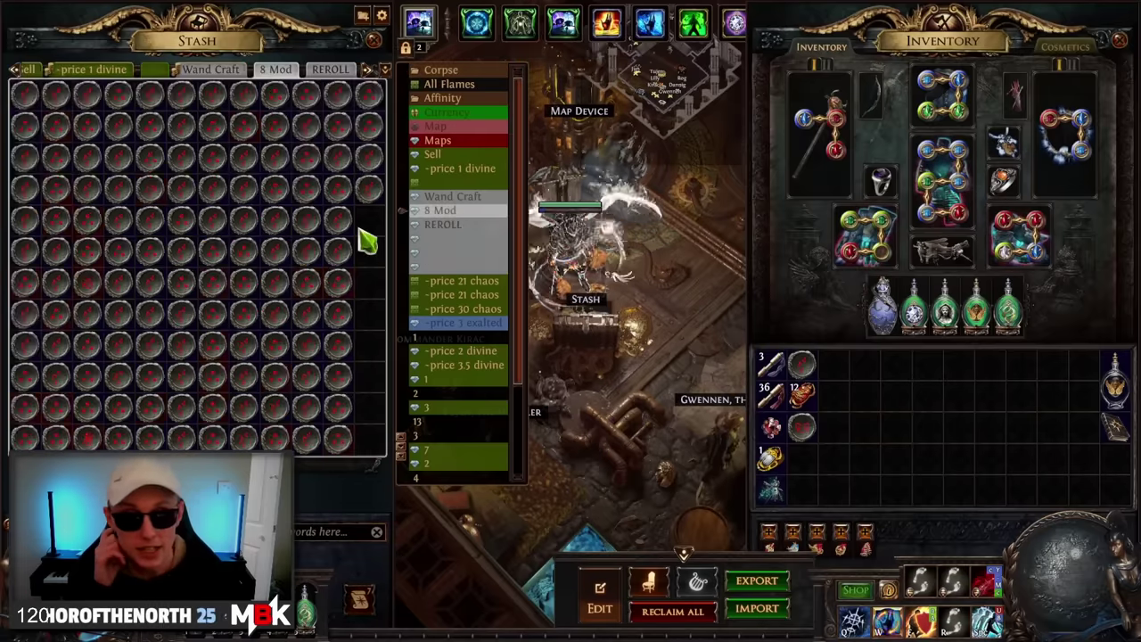
left_click(446, 224)
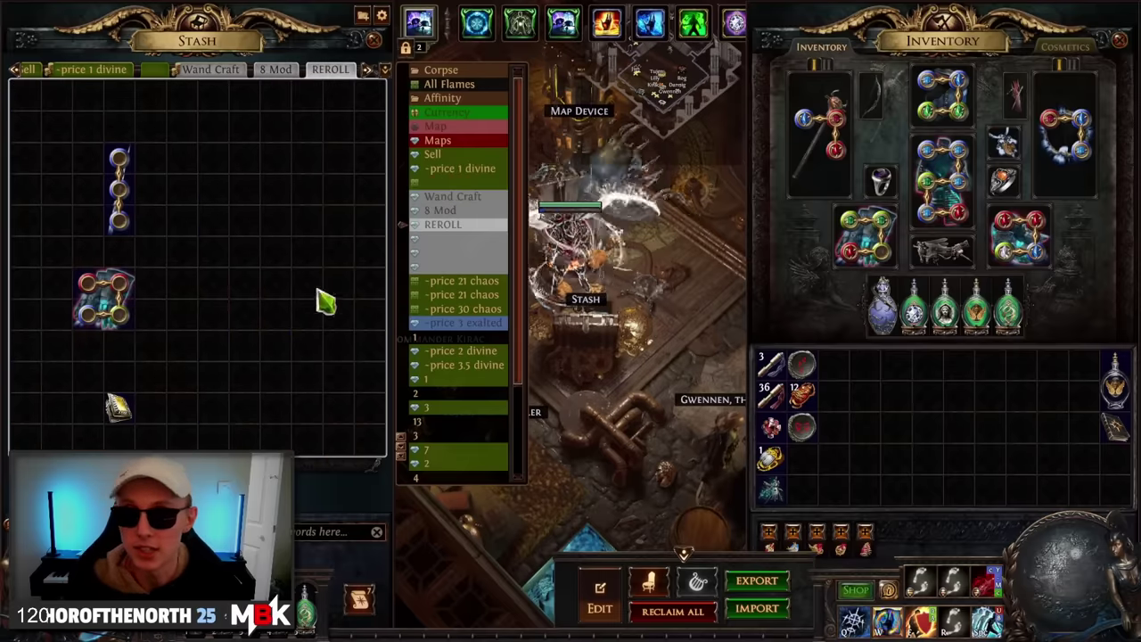
left_click(326, 303)
left_click(346, 251)
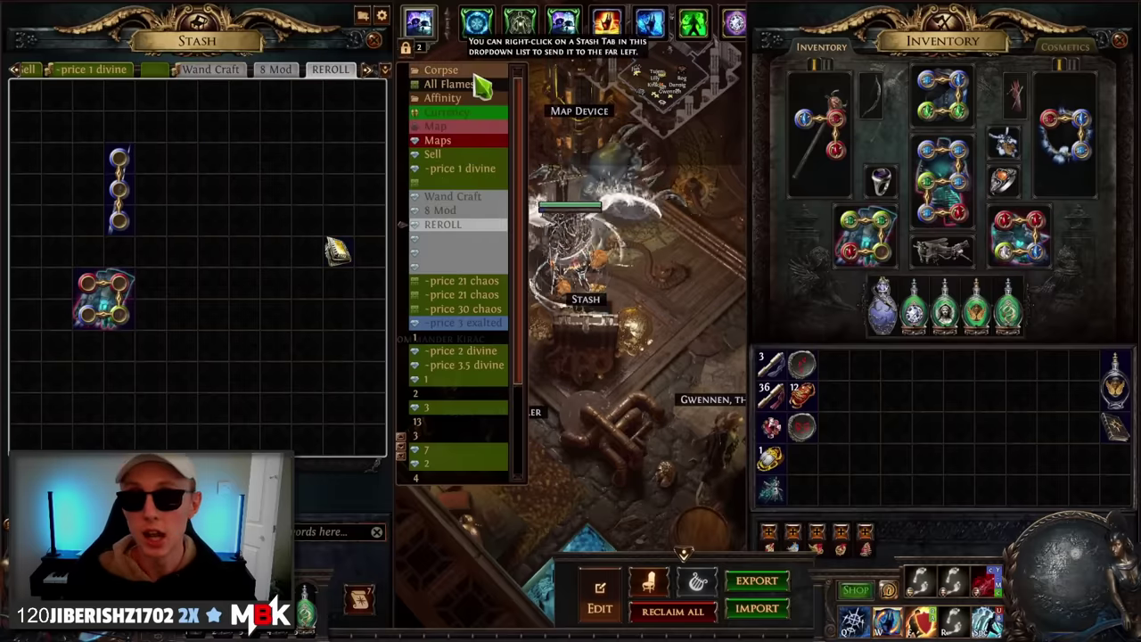
left_click(475, 73)
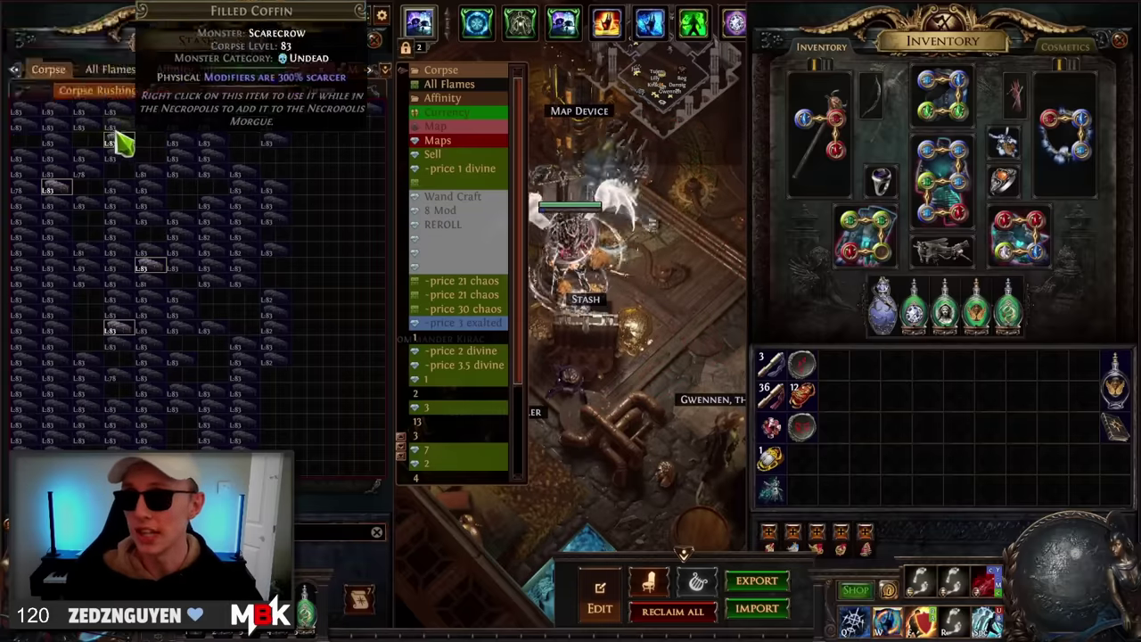
Inspect the level 83 Filled Coffins in the Corpse sub-tab, then switch to the poedb modifiers page
left_click(173, 91)
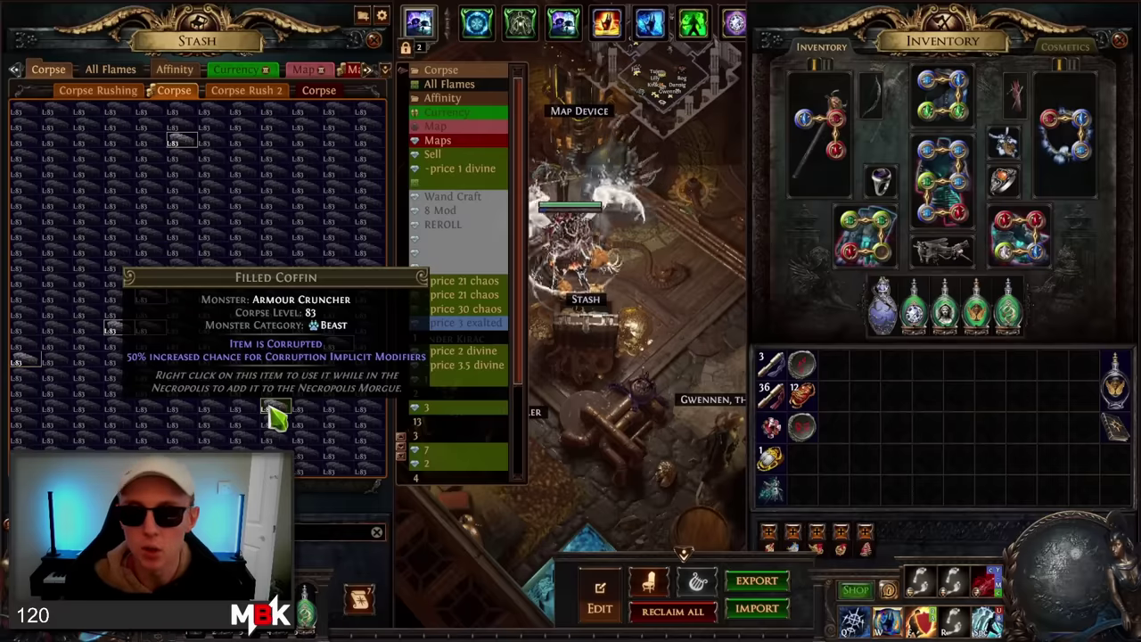
right_click(369, 416)
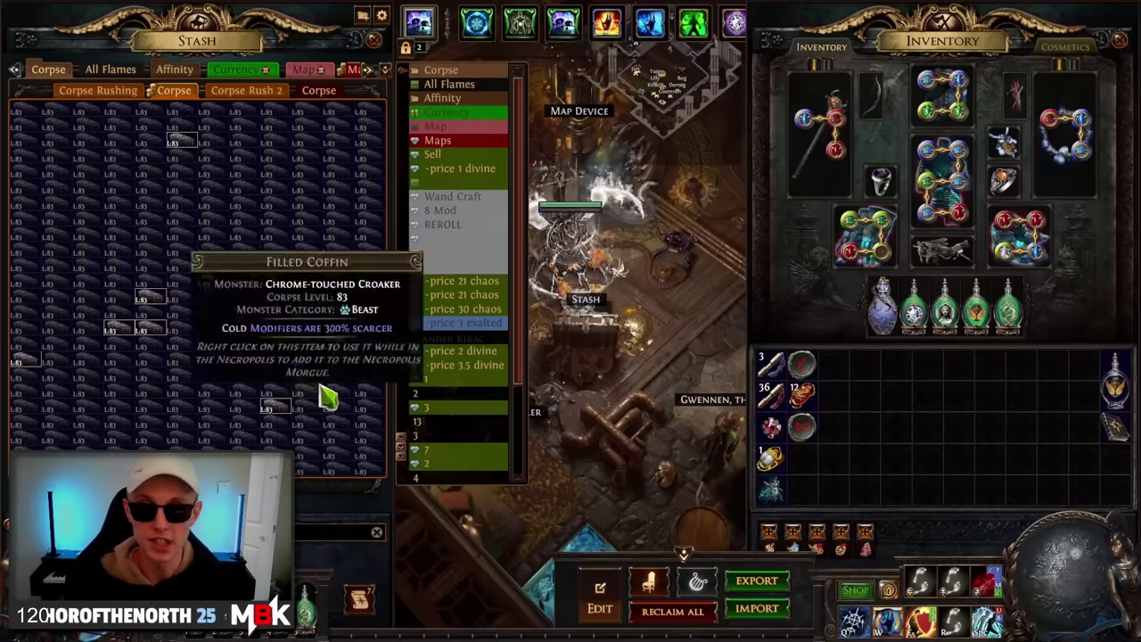
key("alt+Tab")
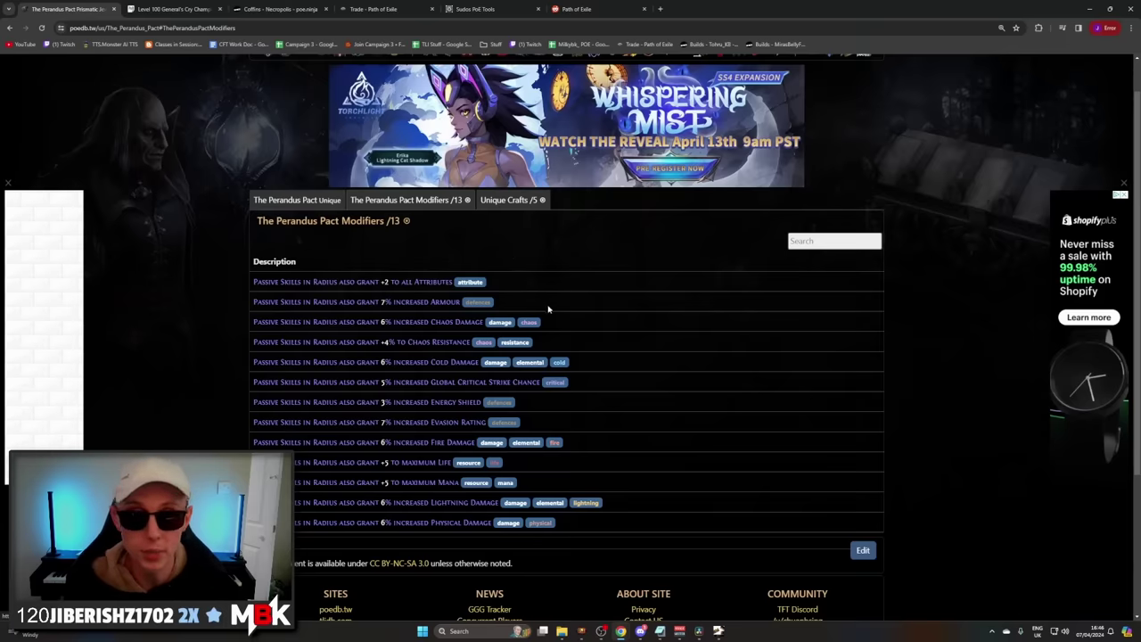
Highlight the 7% increased Armour modifier, then the Energy Shield through Fire Damage modifiers on poedb
scroll(526, 295, "down", 1)
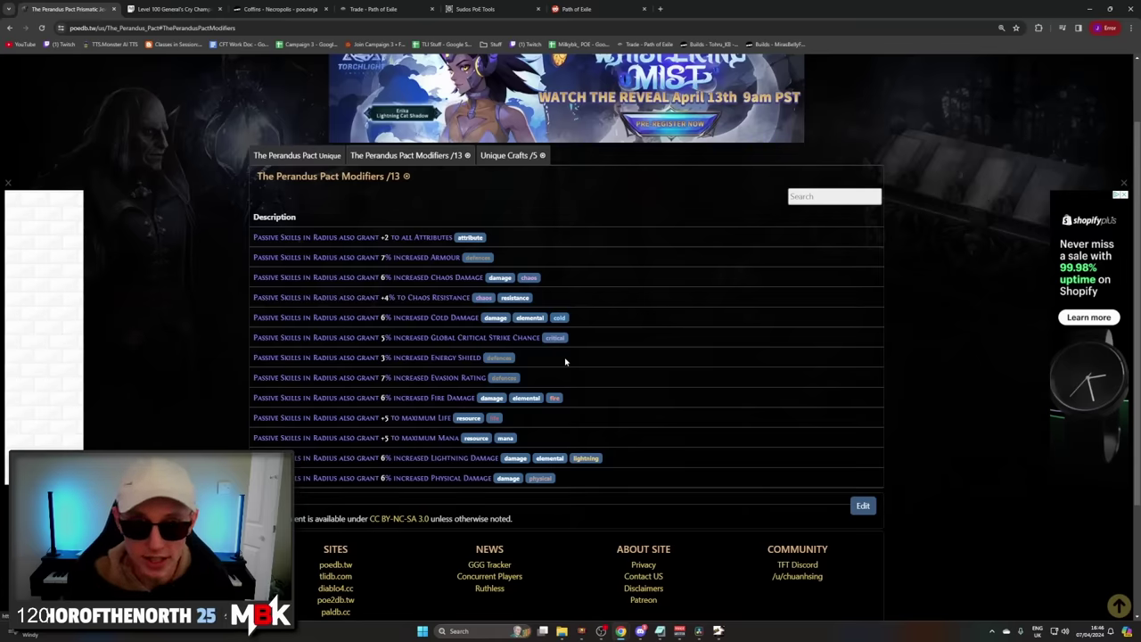
right_click(539, 332)
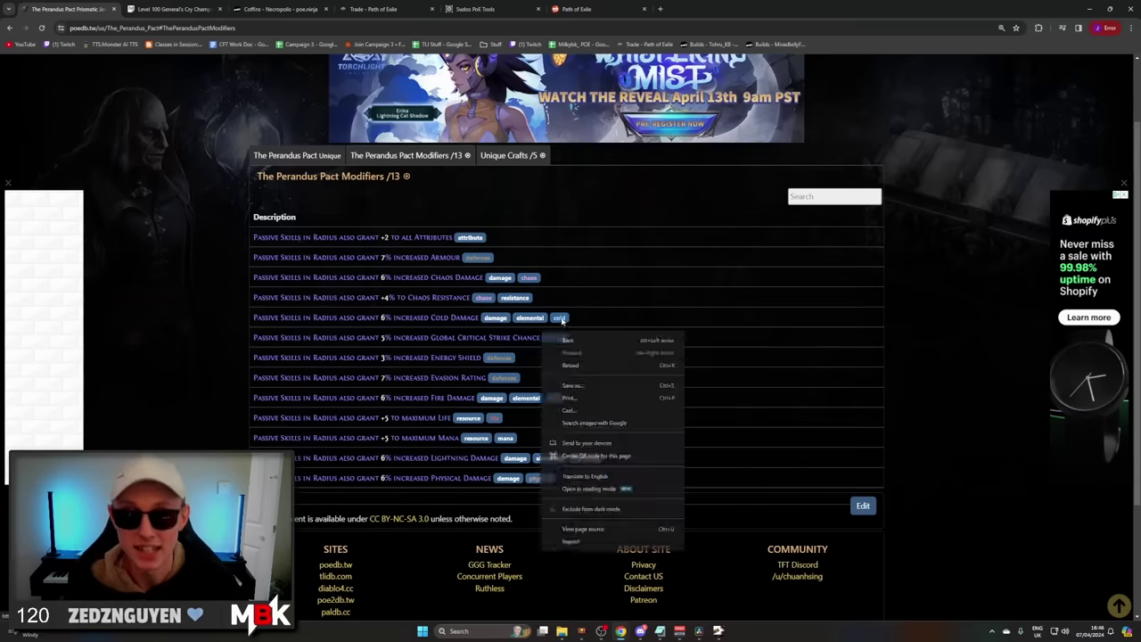
left_click(563, 302)
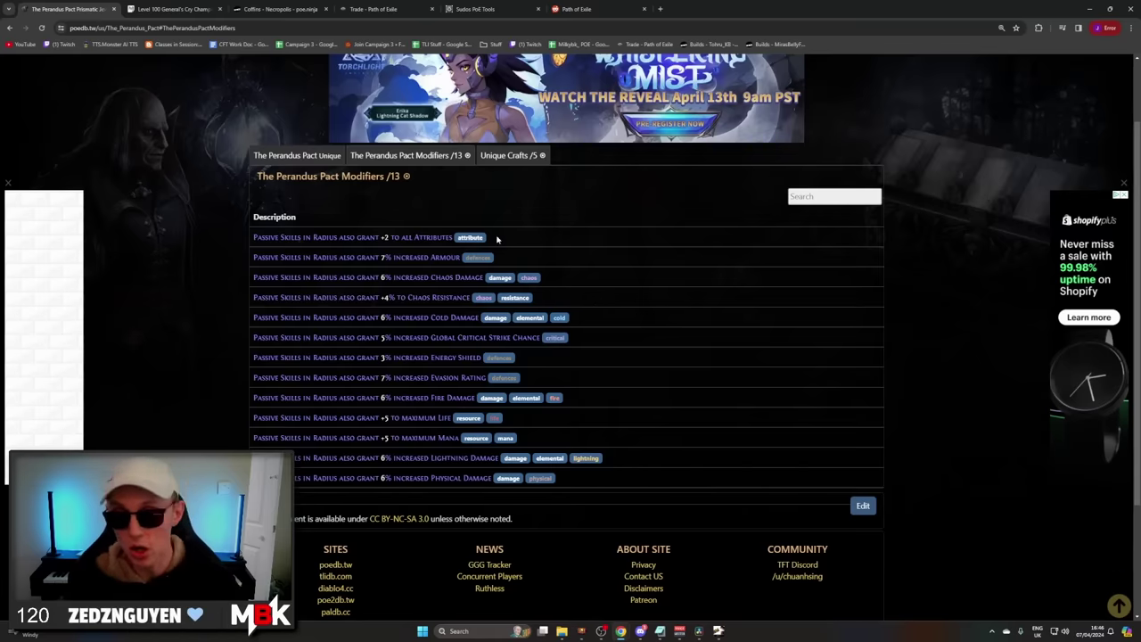
left_click_drag(450, 234, 551, 265)
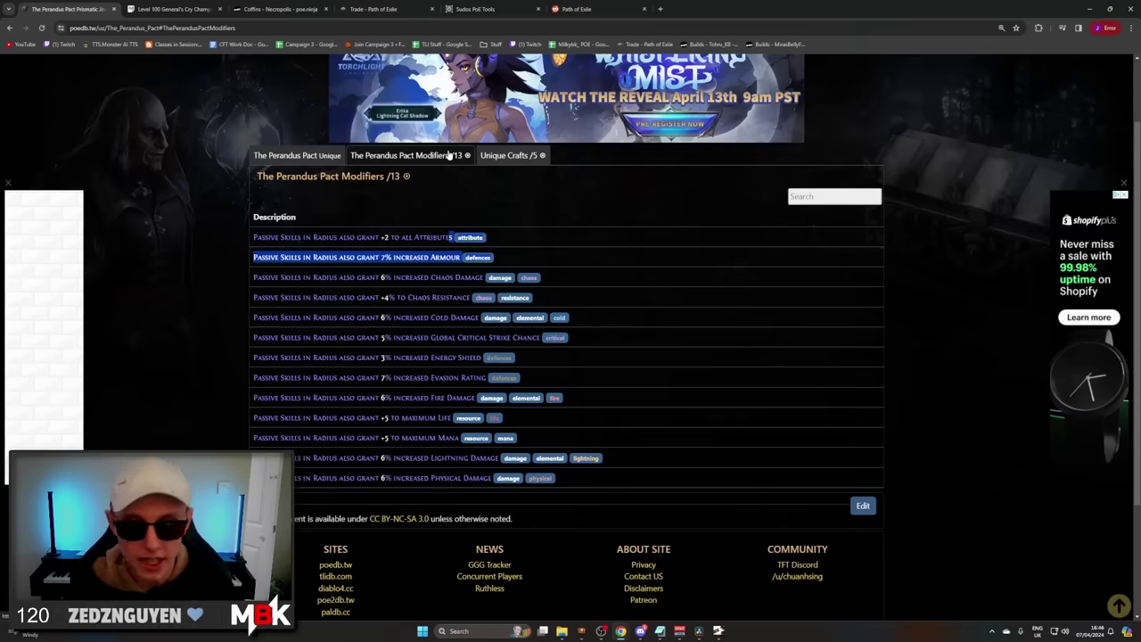
left_click(651, 330)
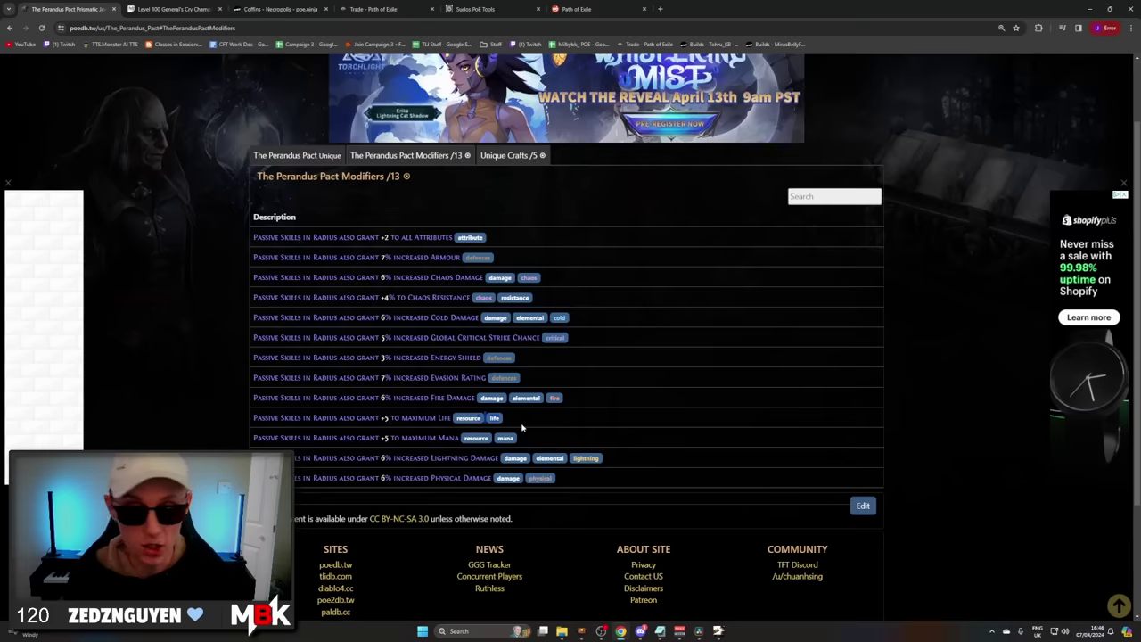
left_click_drag(606, 396, 381, 368)
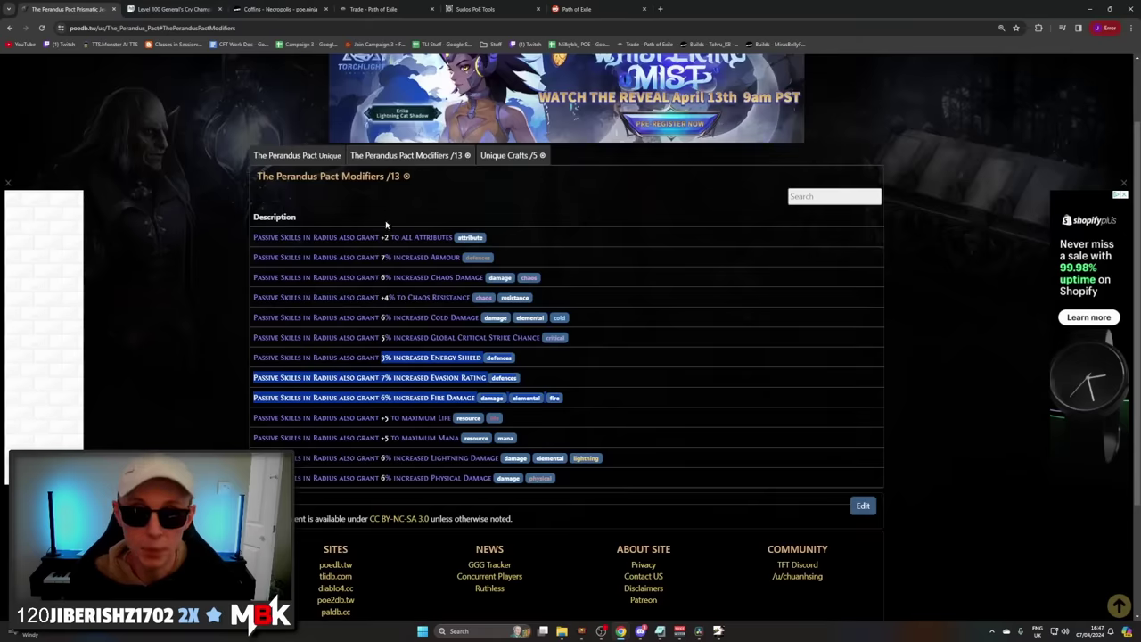
Check poe.ninja coffin prices filtered to perandus, then go to the trade search
left_click(278, 9)
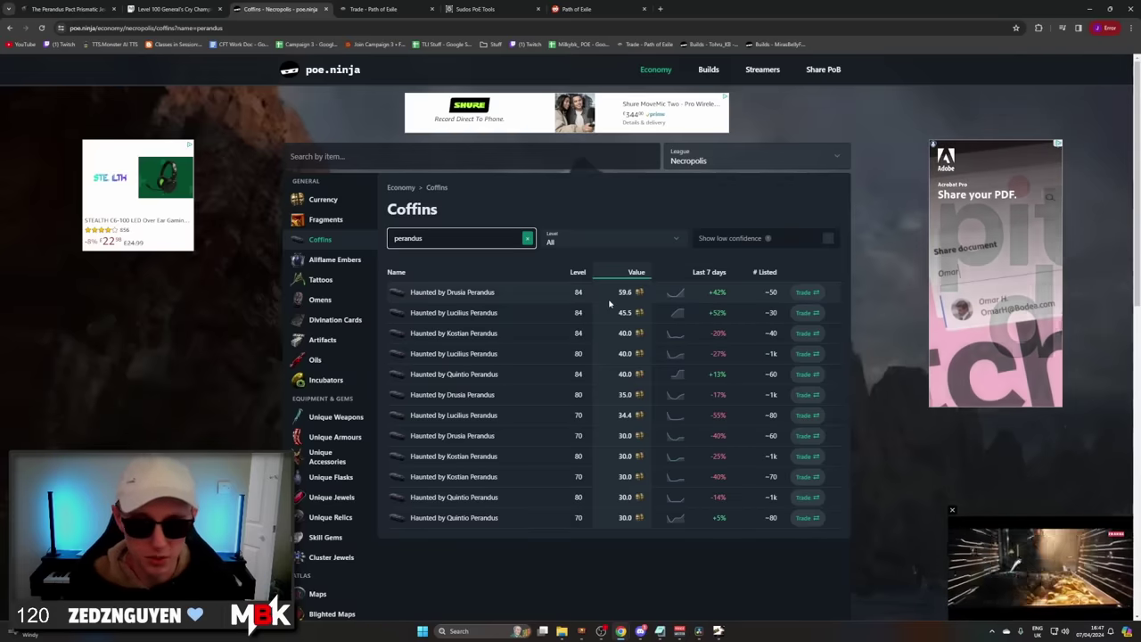
mouse_move(639, 315)
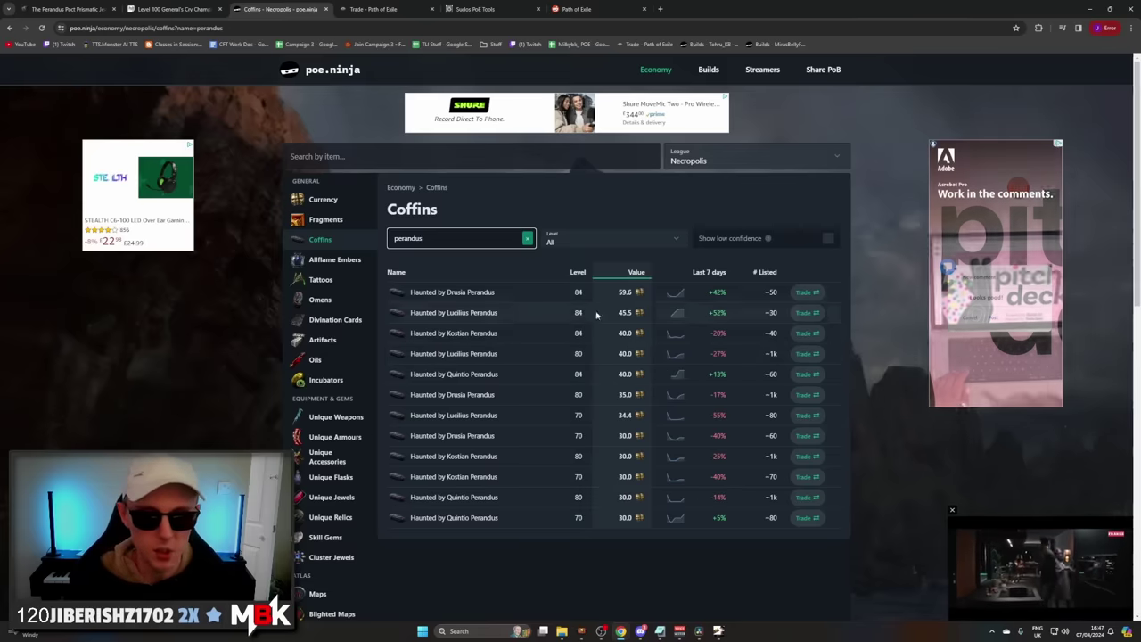
left_click(395, 8)
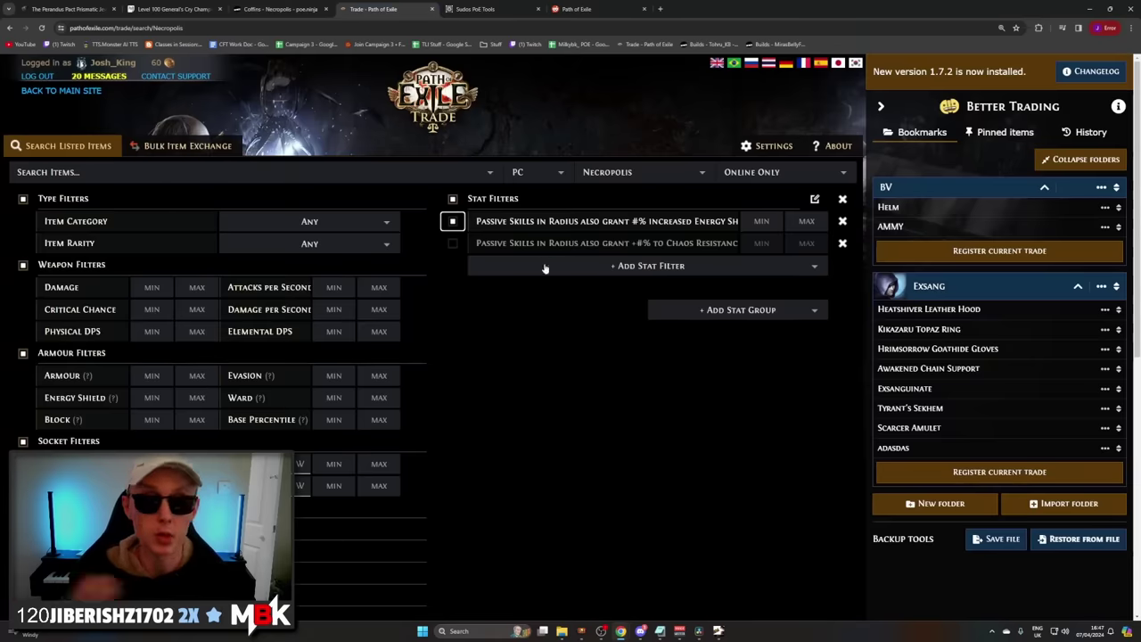
Search Energy Shield Perandus Pact jewels, then enable the Chaos Resistance stat filter
scroll(583, 280, "down", 10)
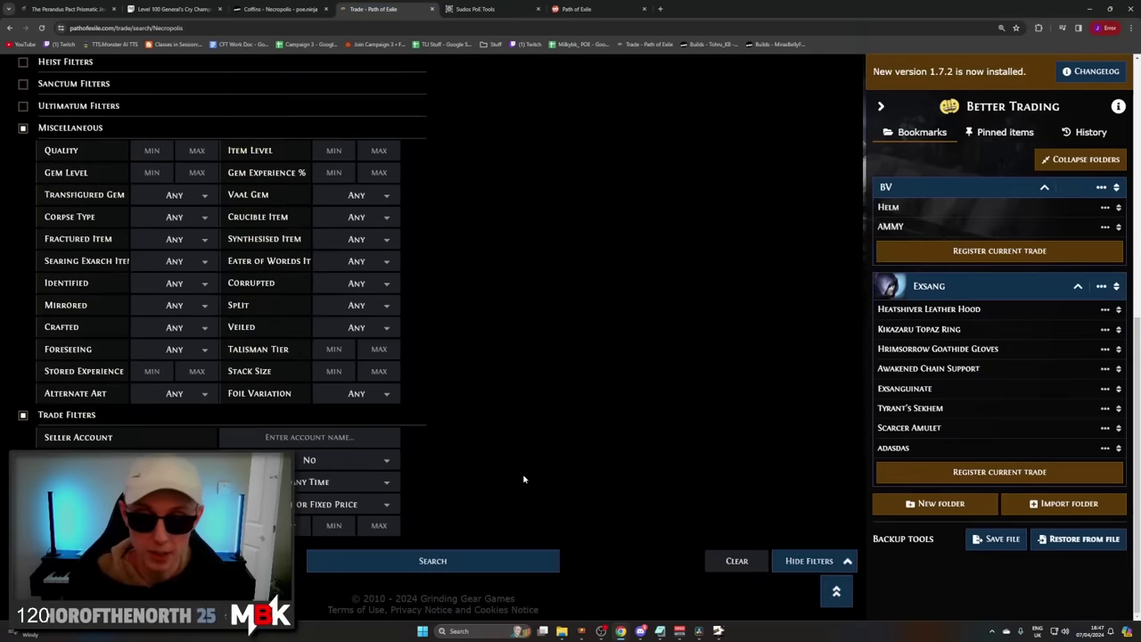
left_click(509, 561)
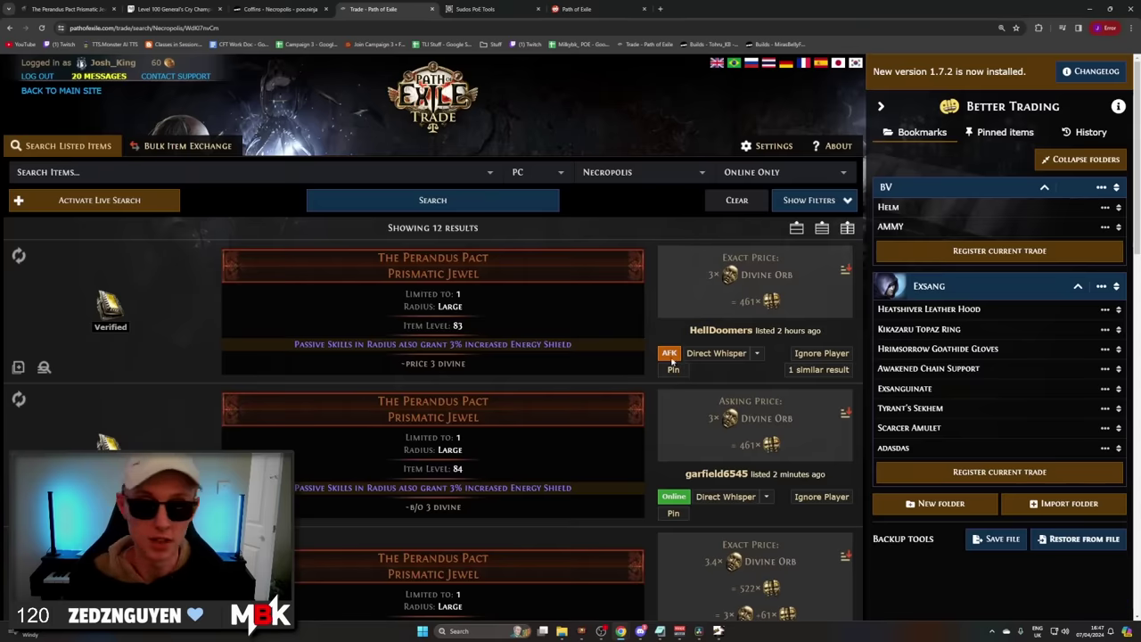
left_click(68, 146)
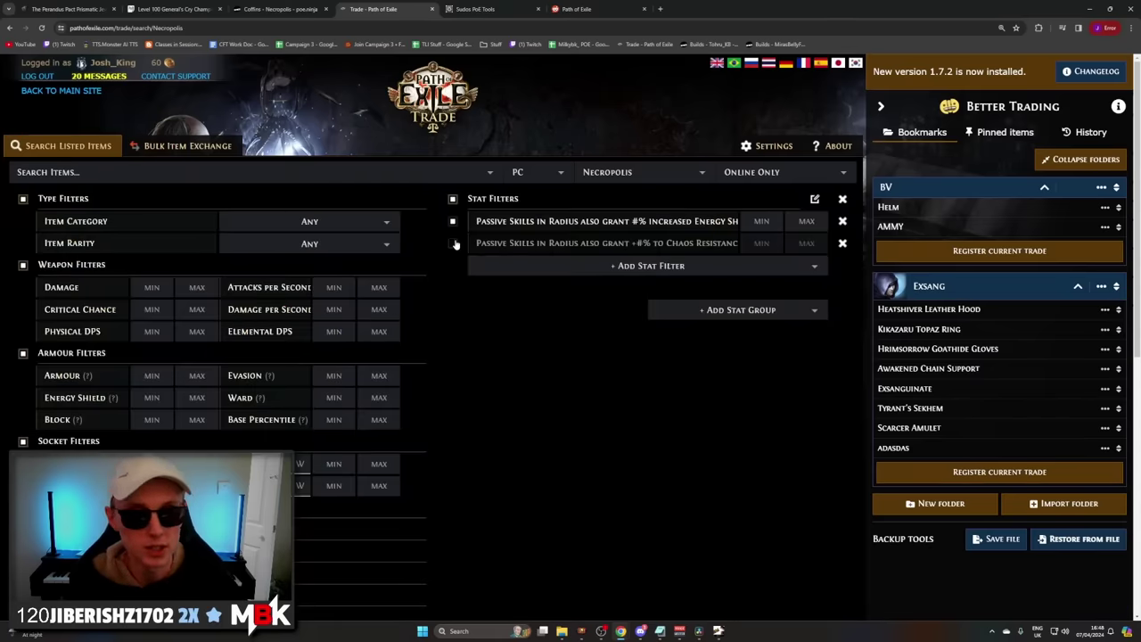
left_click(452, 242)
Search and compare prices of +4% Chaos Resistance Perandus Pact jewels before opening the graveyard planner
scroll(479, 561, "down", 5)
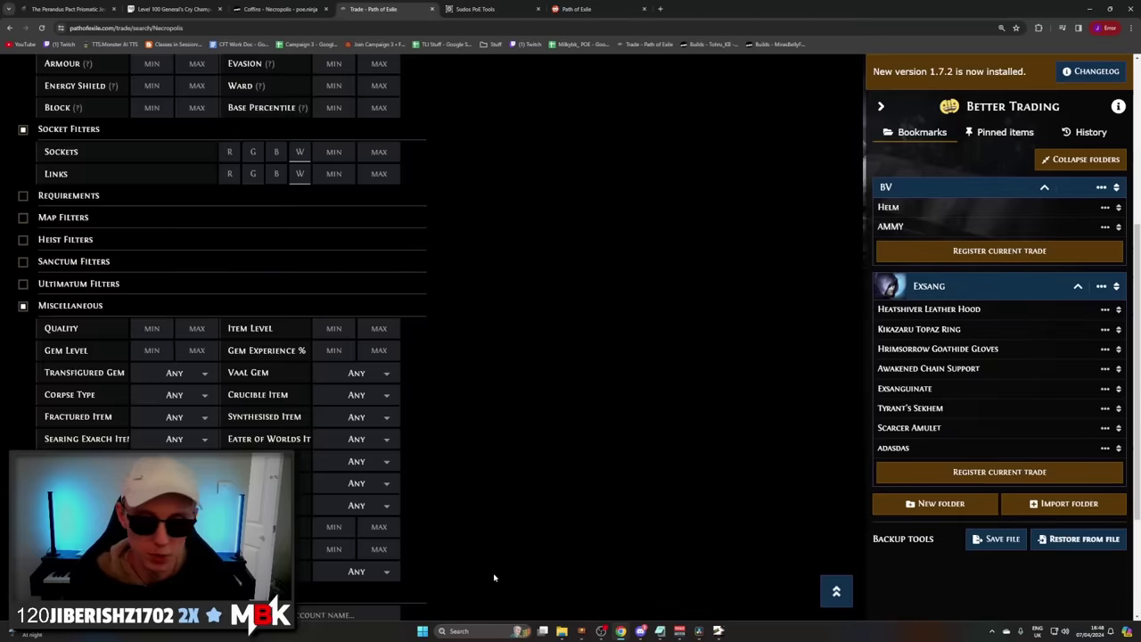
scroll(479, 560, "down", 1)
left_click(483, 556)
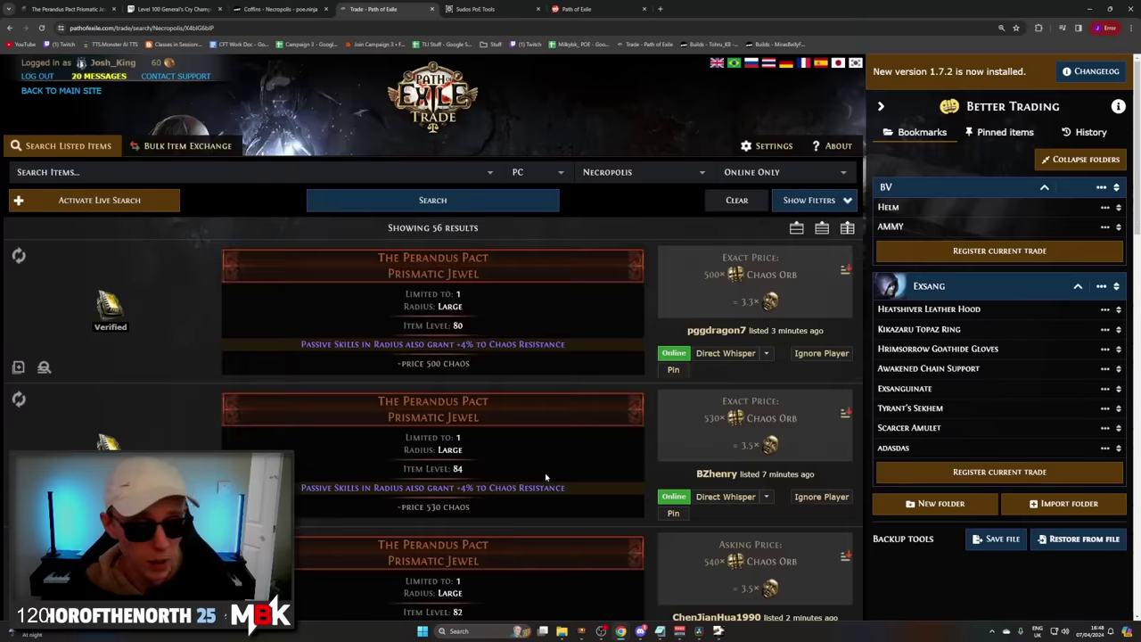
scroll(544, 475, "down", 5)
scroll(770, 470, "down", 5)
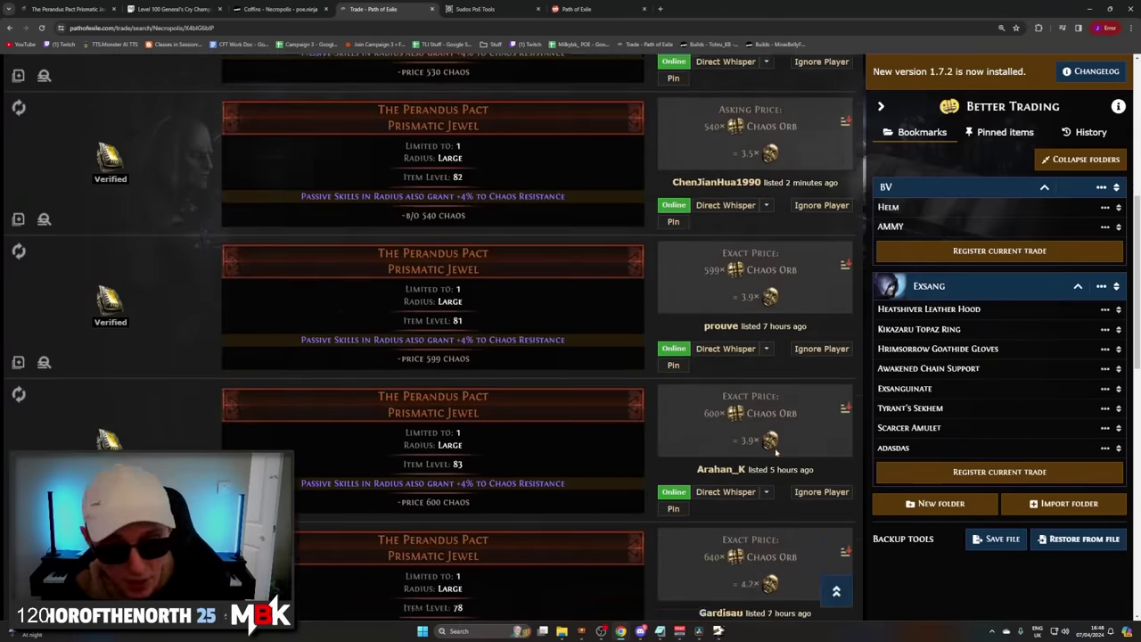
scroll(767, 401, "up", 3)
scroll(768, 400, "up", 3)
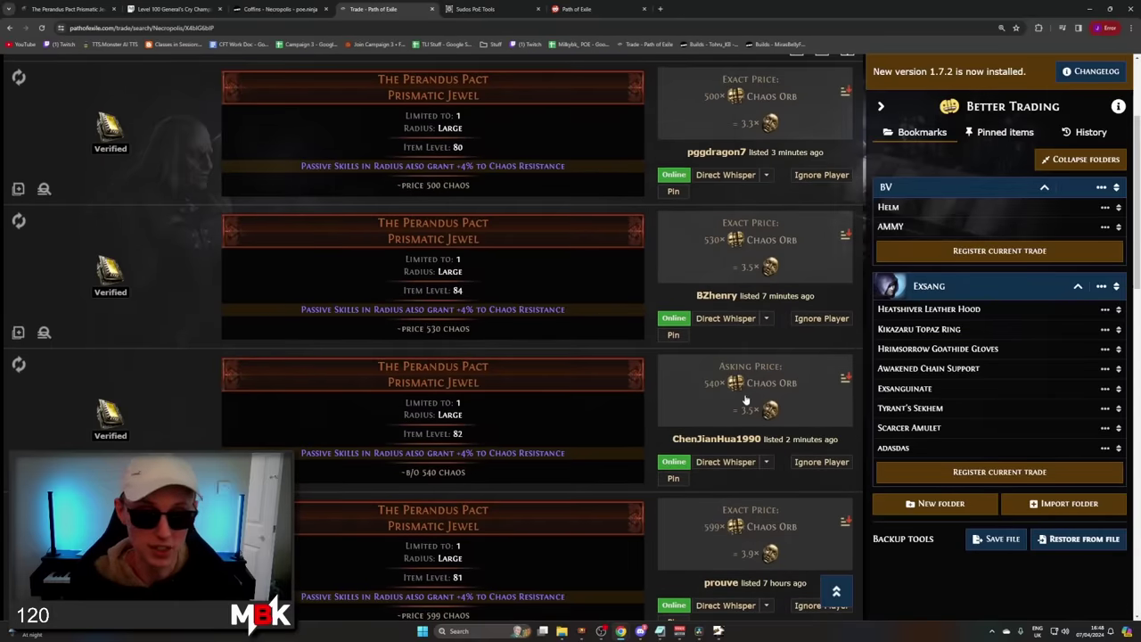
scroll(715, 402, "up", 2)
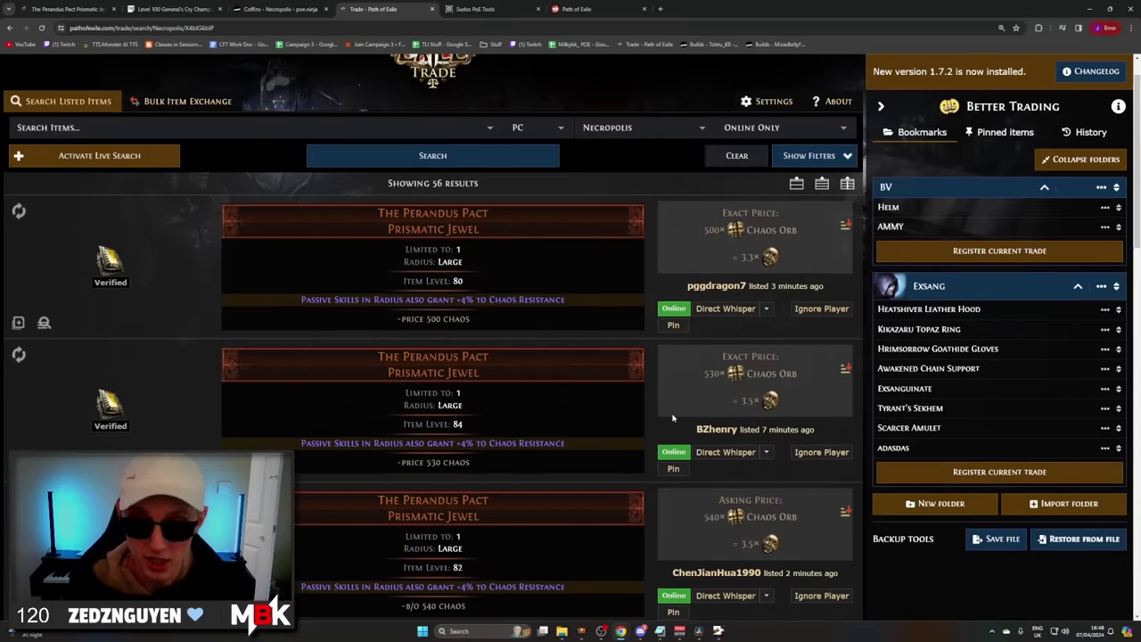
scroll(417, 294, "down", 3)
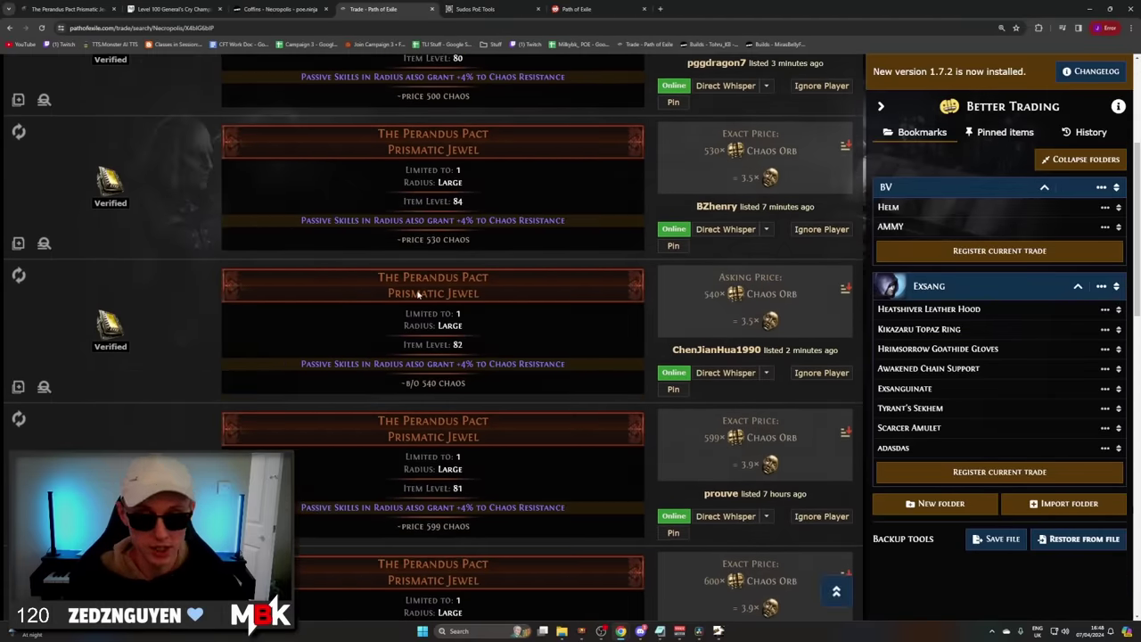
scroll(416, 293, "down", 5)
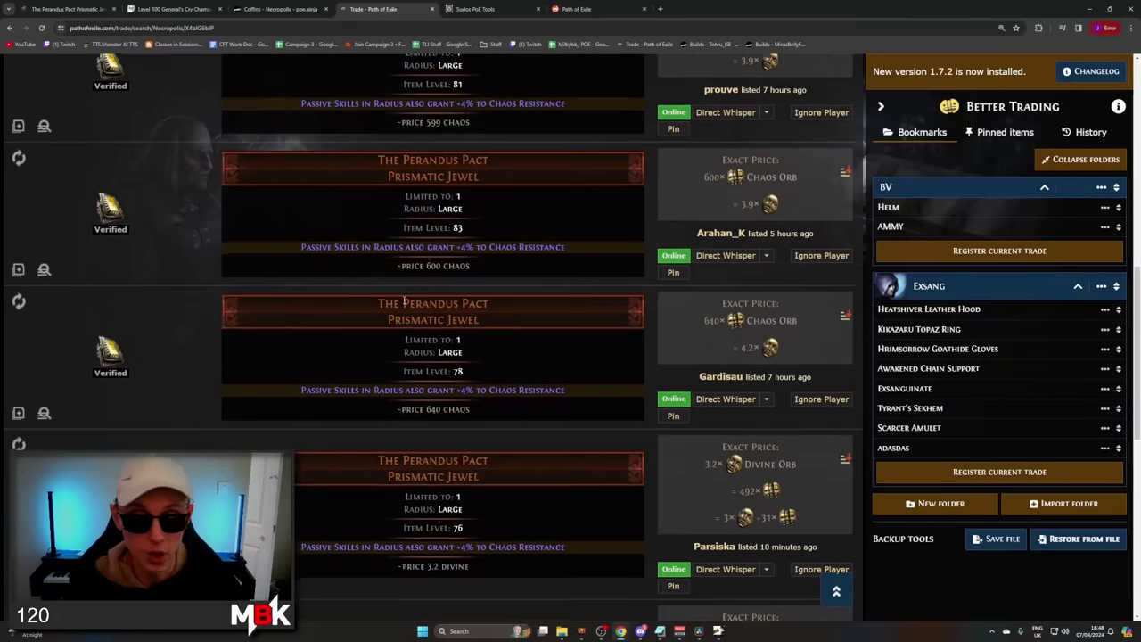
scroll(397, 227, "up", 1)
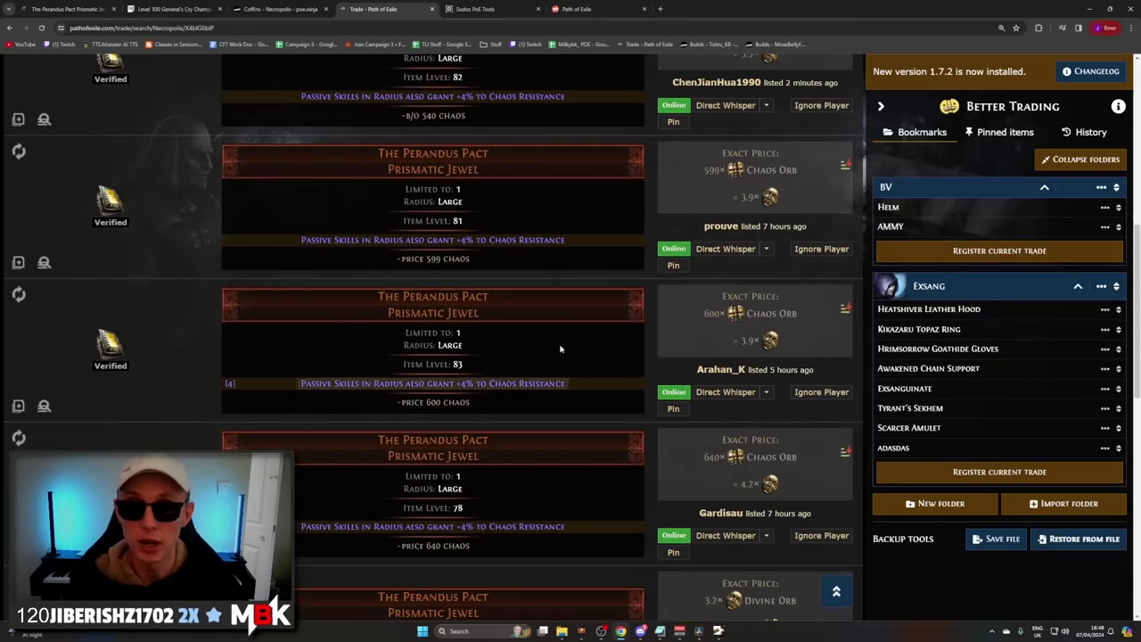
left_click(477, 8)
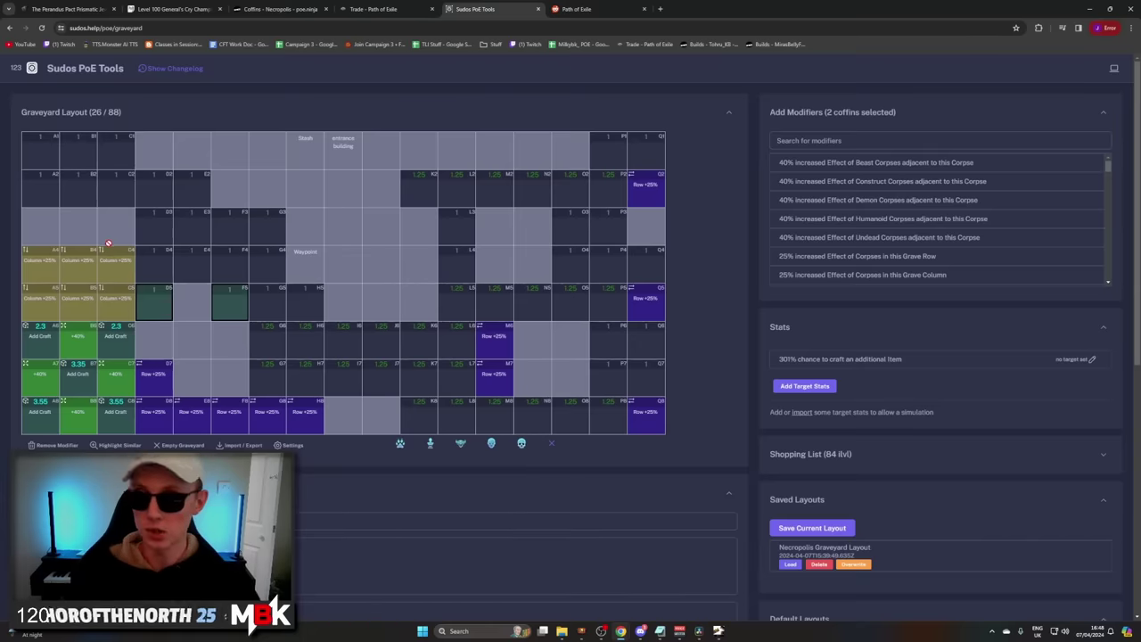
scroll(86, 347, "down", 1)
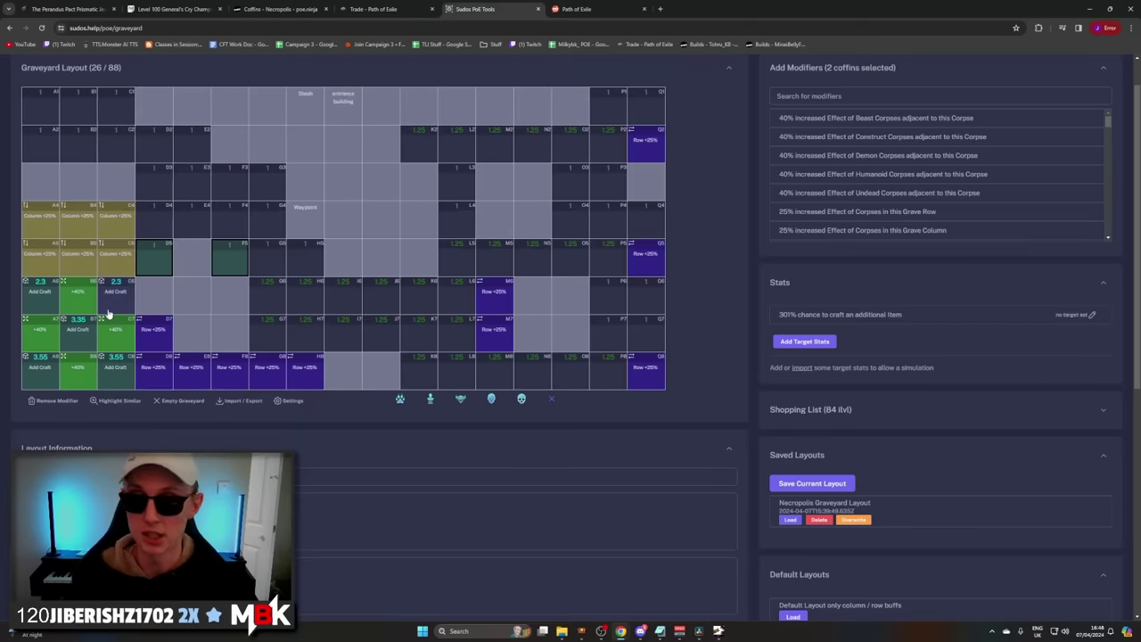
left_click_drag(854, 313, 863, 326)
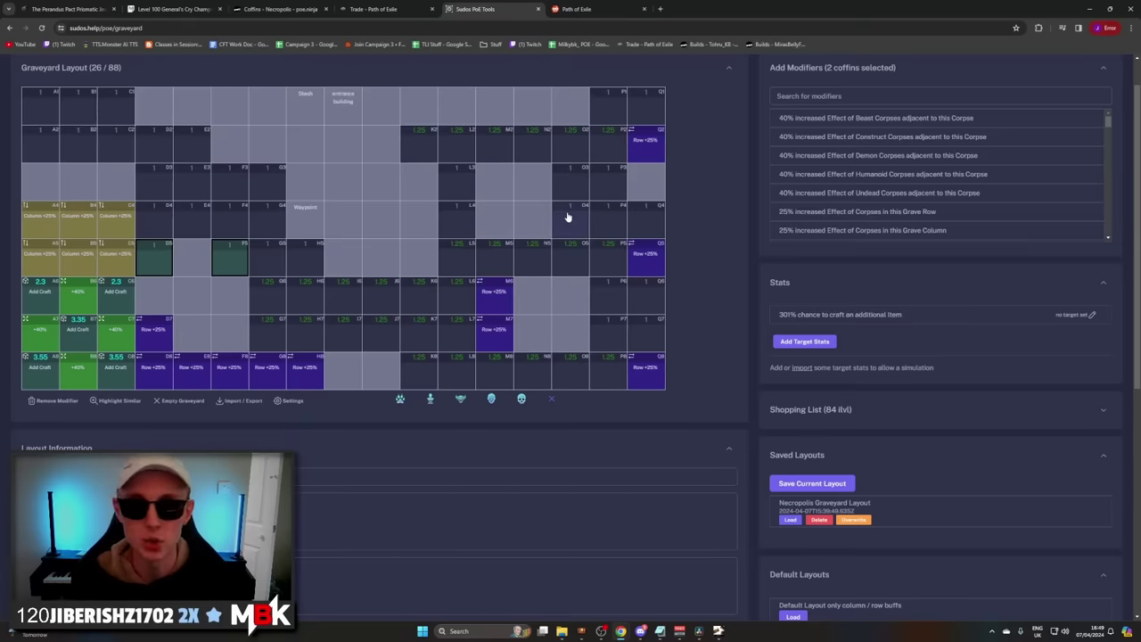
In the Notepad notes, highlight the block x2, def, chaos, cold, crit and fire entries
left_click(661, 631)
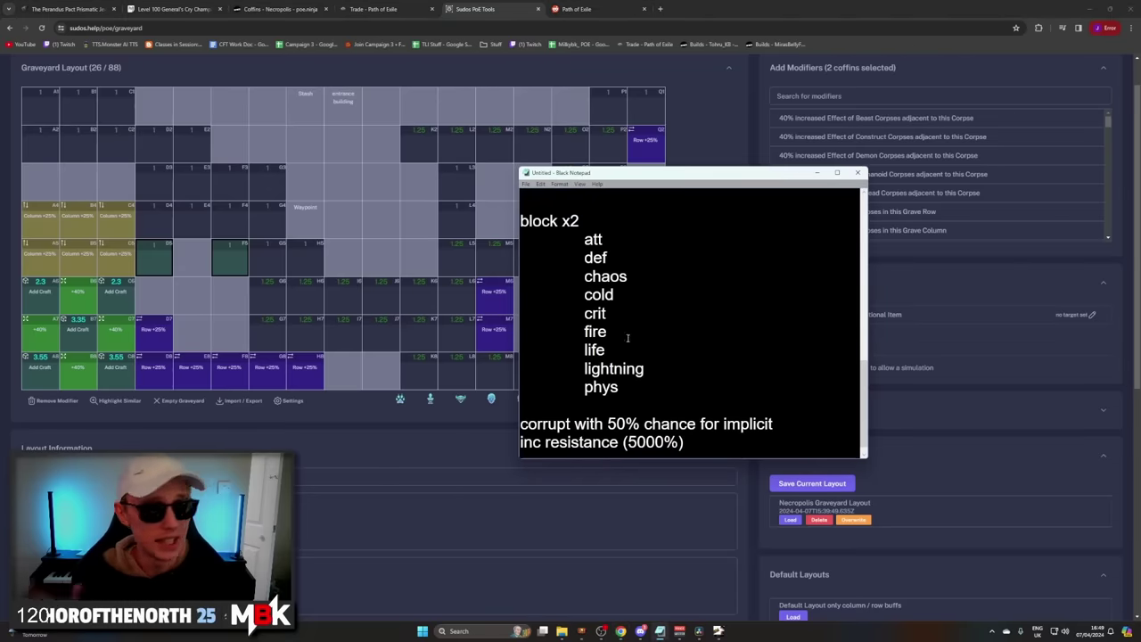
left_click_drag(677, 378, 580, 239)
left_click(570, 222)
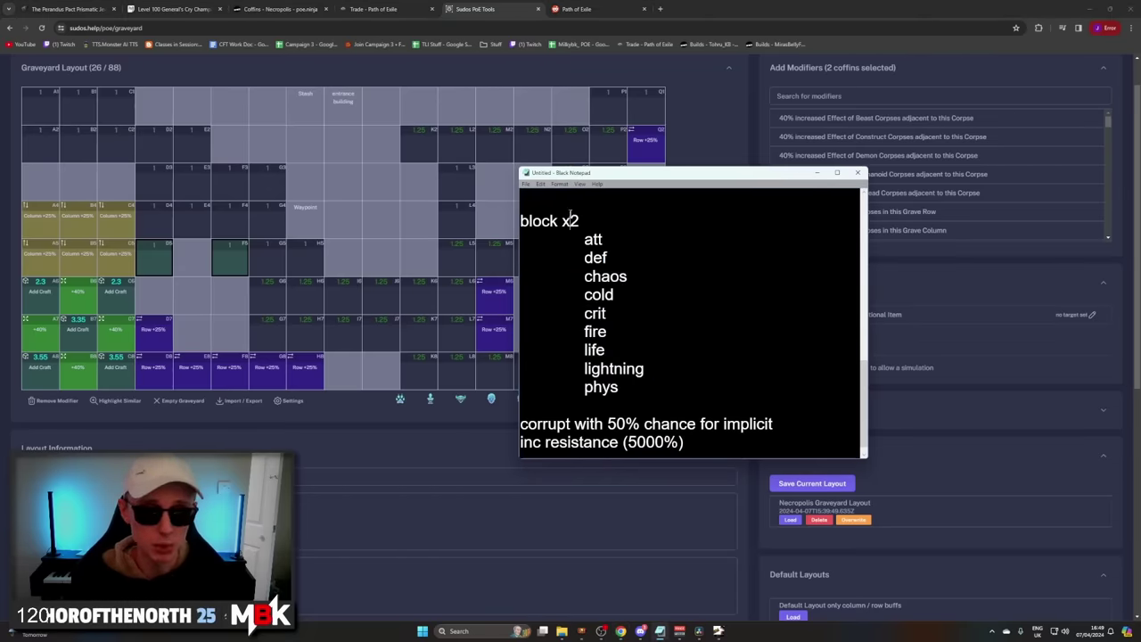
key("shift+Left")
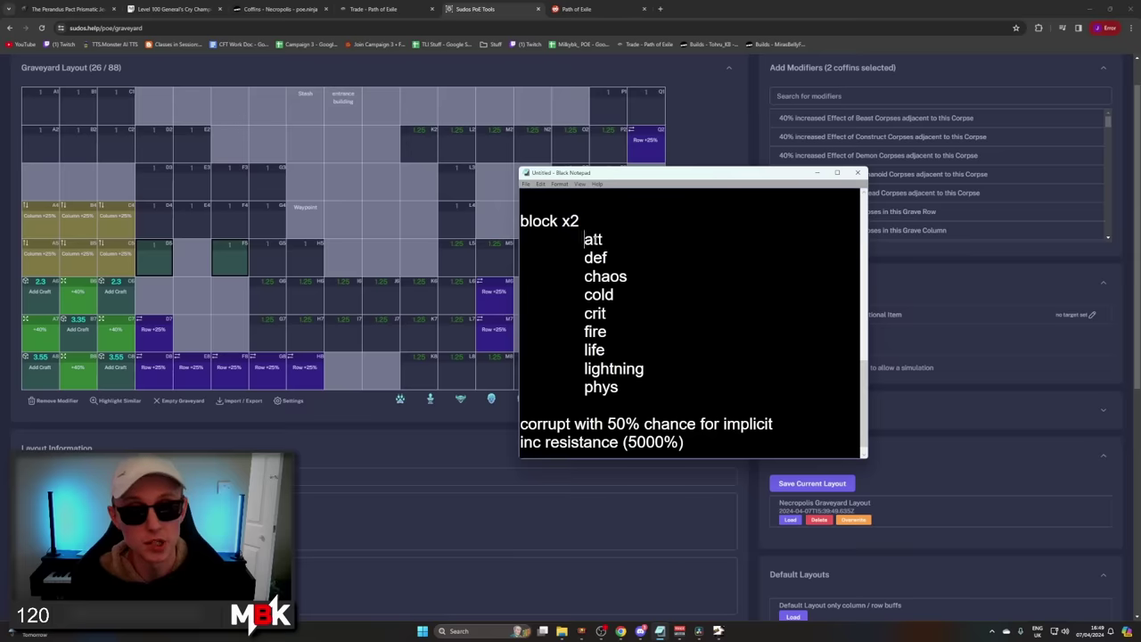
left_click_drag(584, 239, 635, 257)
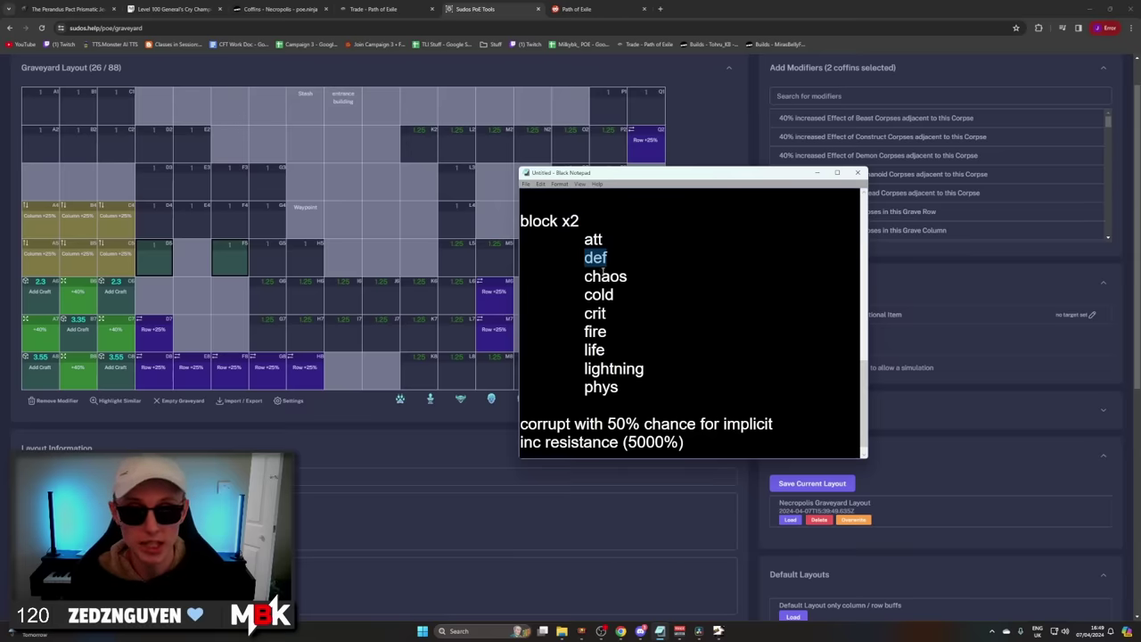
double_click(605, 277)
double_click(598, 295)
double_click(595, 313)
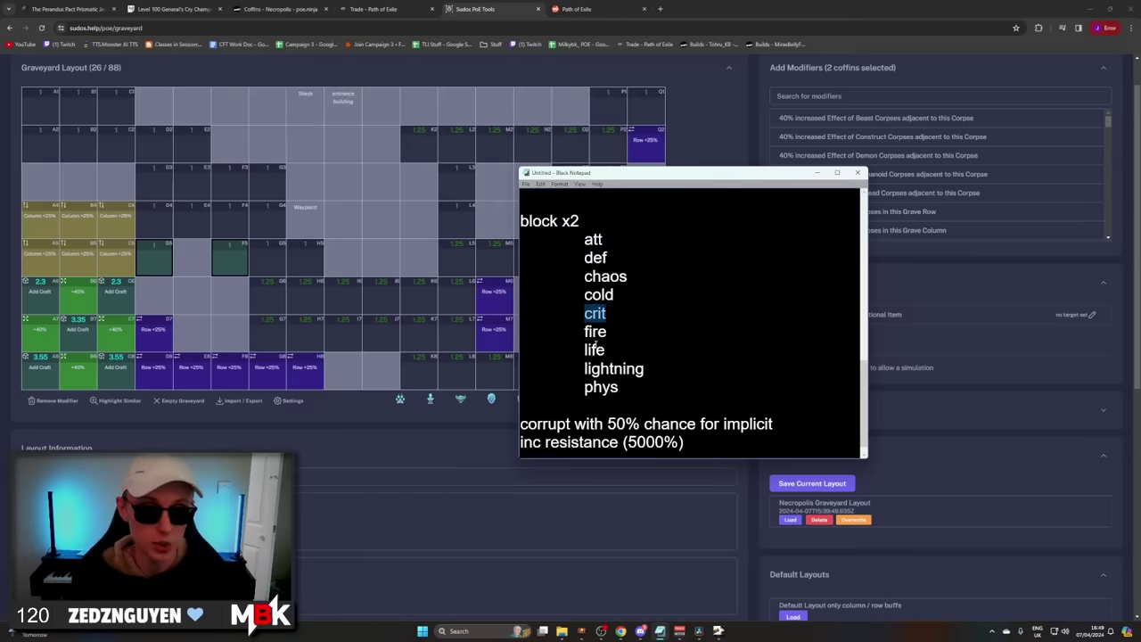
double_click(595, 330)
Expand 'att' to 'attribute' and append 'AS MANY AS POSSIBLE' to the corrupt-for-implicit line
left_click(599, 238)
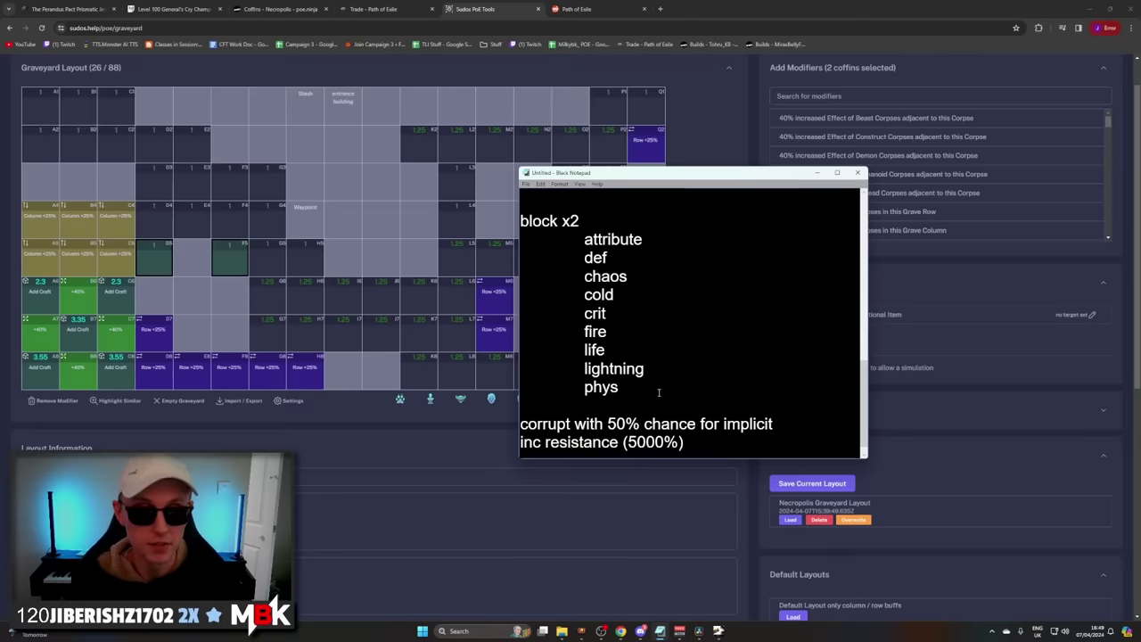
left_click_drag(726, 454, 532, 432)
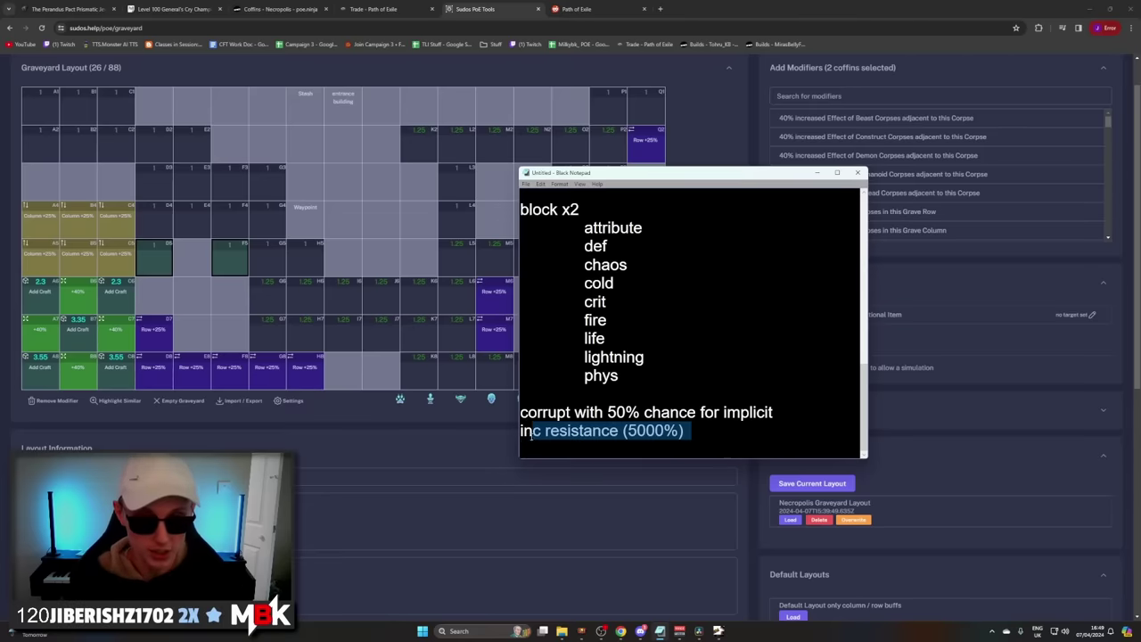
left_click(774, 412)
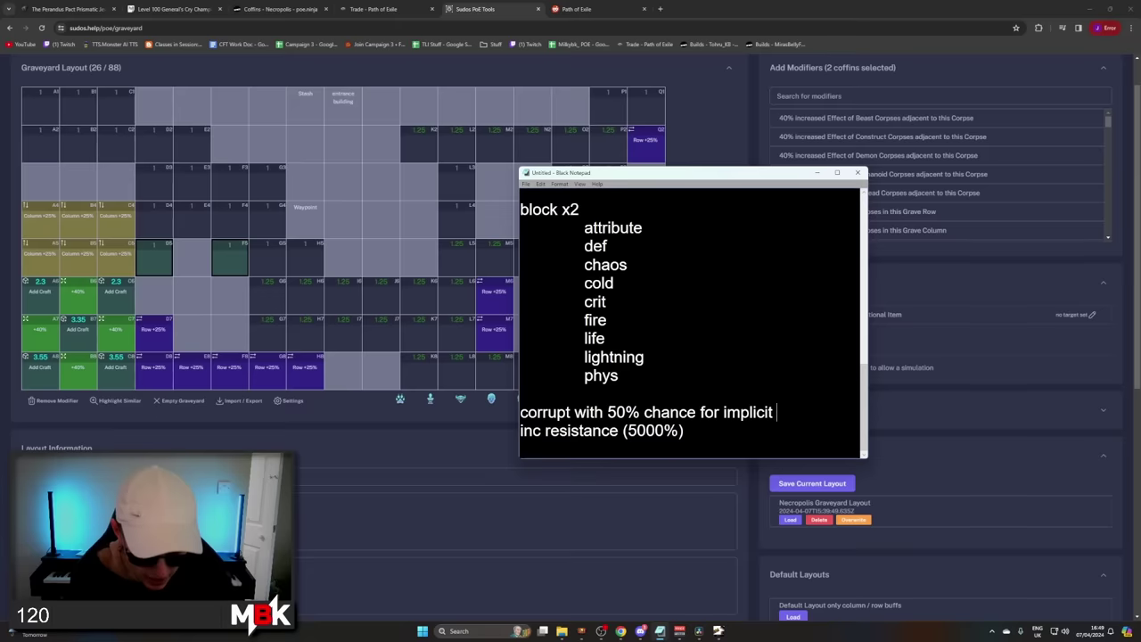
type("AS MAN")
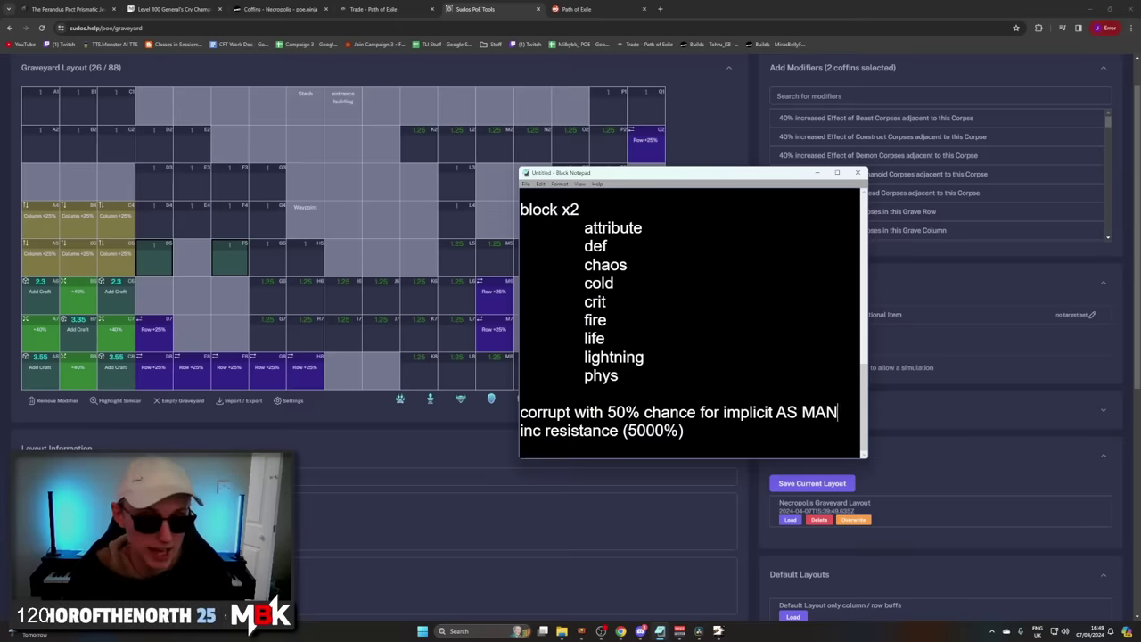
type("Y AS POSSIBLE")
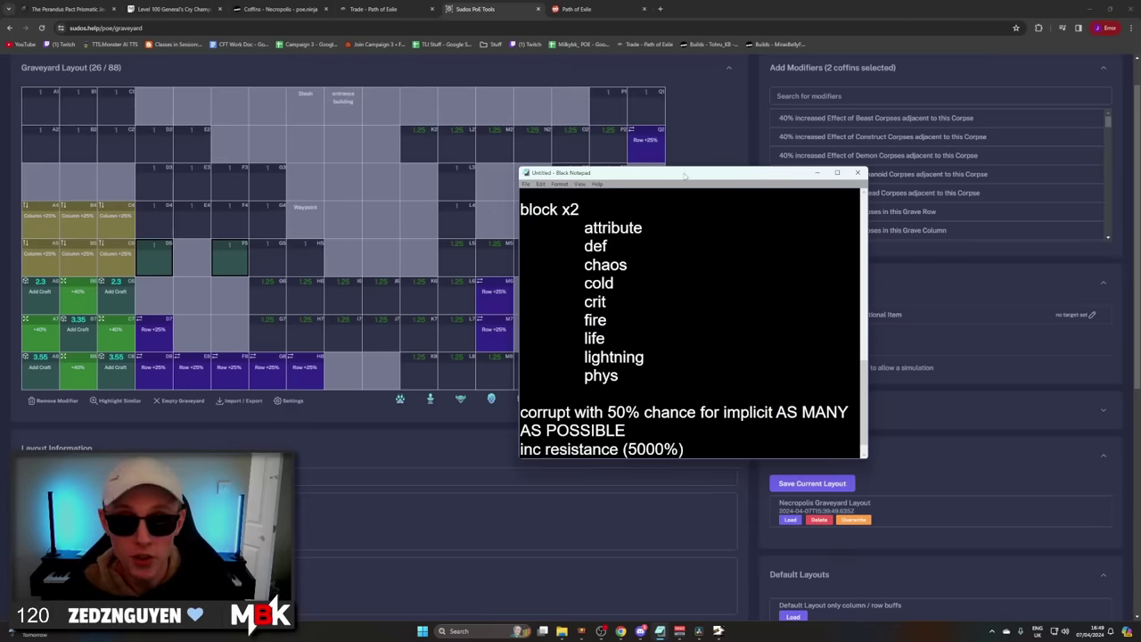
Move the notes window to the centre-left and switch to the Path of Exile game
left_click_drag(684, 175, 903, 302)
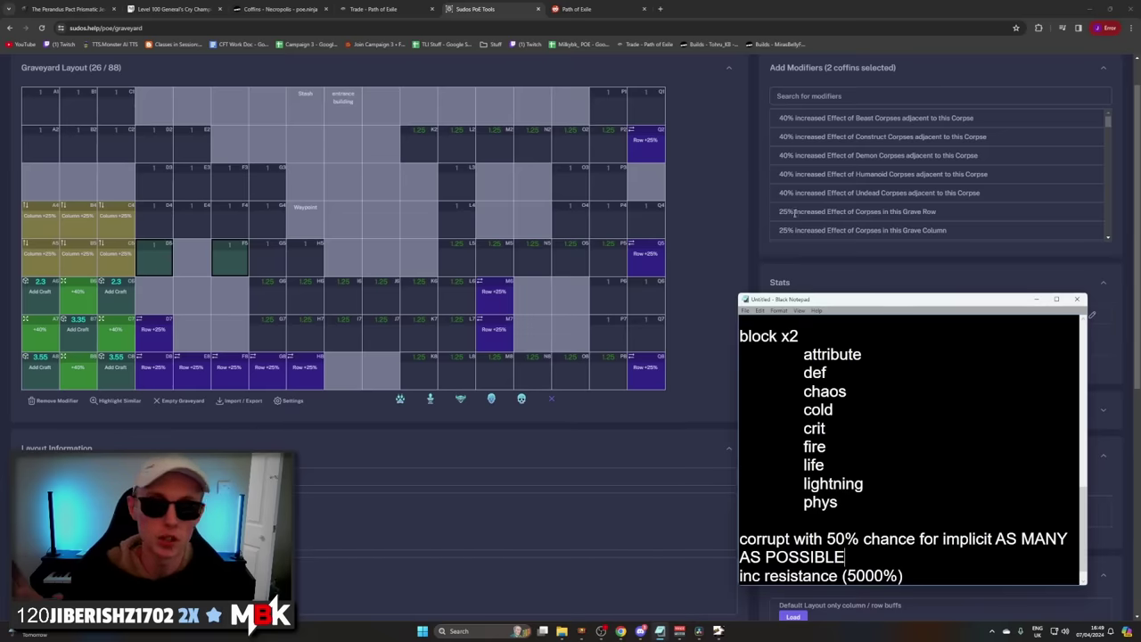
left_click_drag(875, 308, 534, 267)
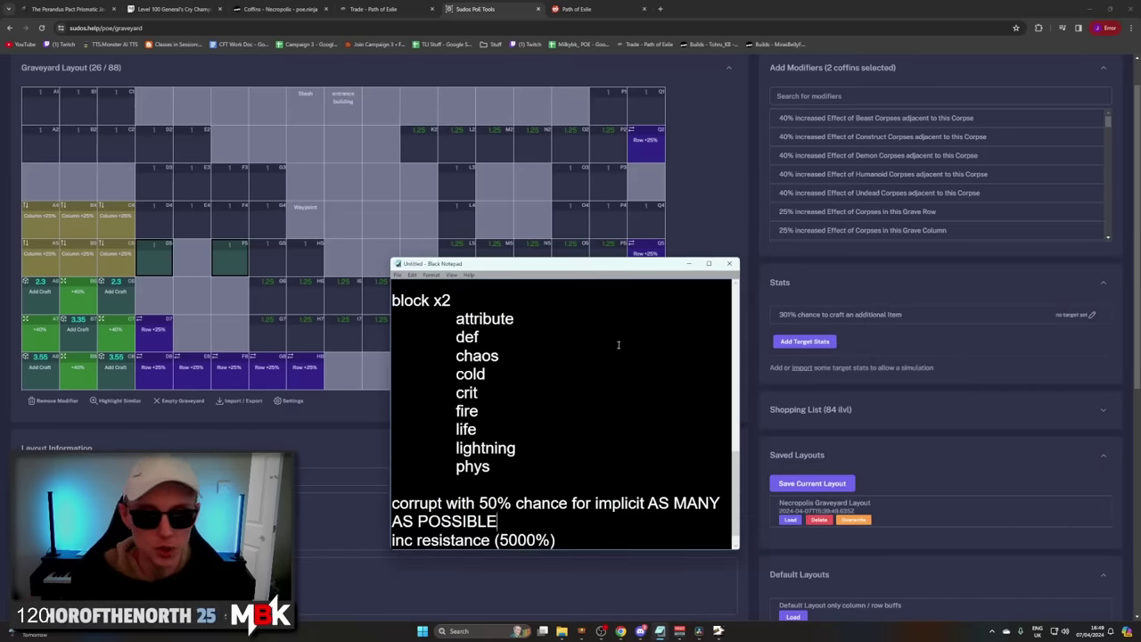
left_click(583, 631)
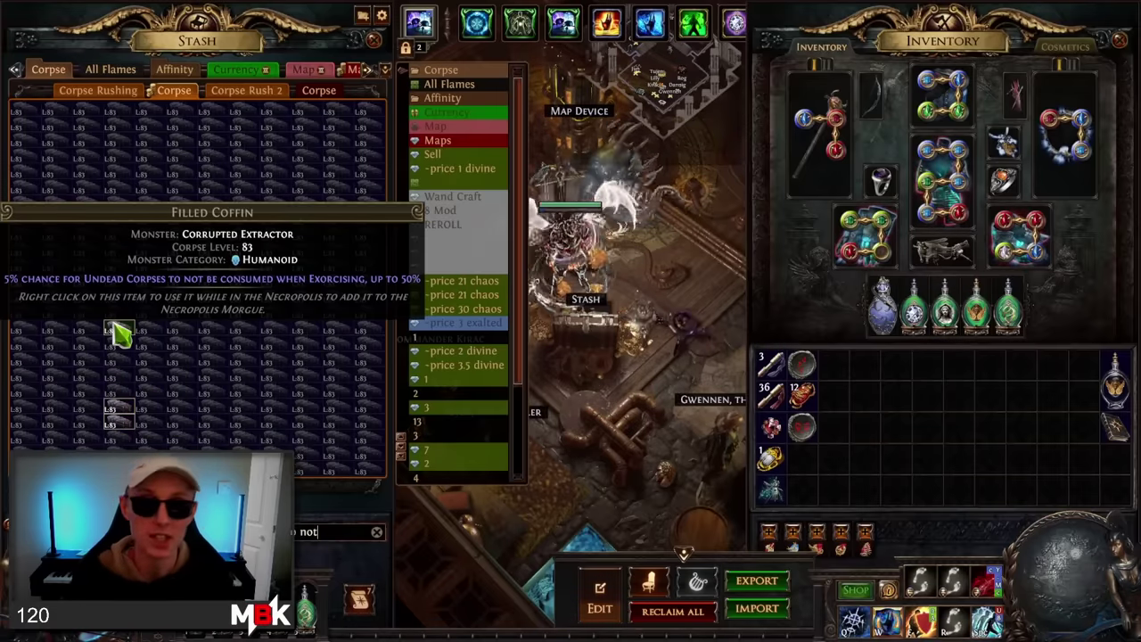
Switch between the Sudos graveyard planner and the game's graveyard of level 83 corpses
key("alt+Tab")
left_click(561, 266)
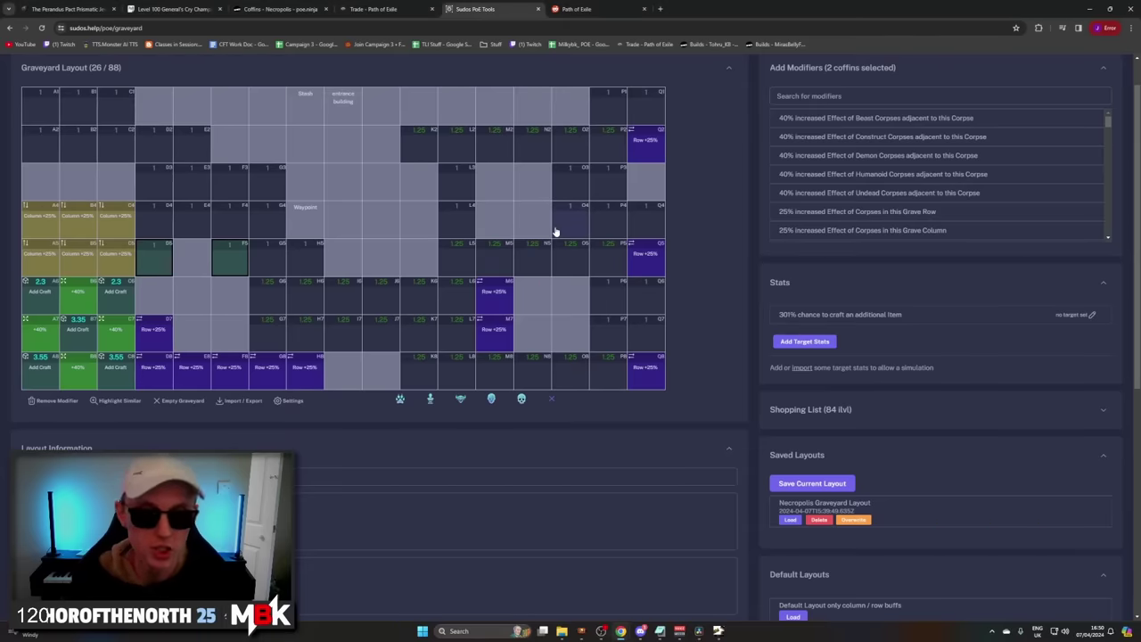
key("super")
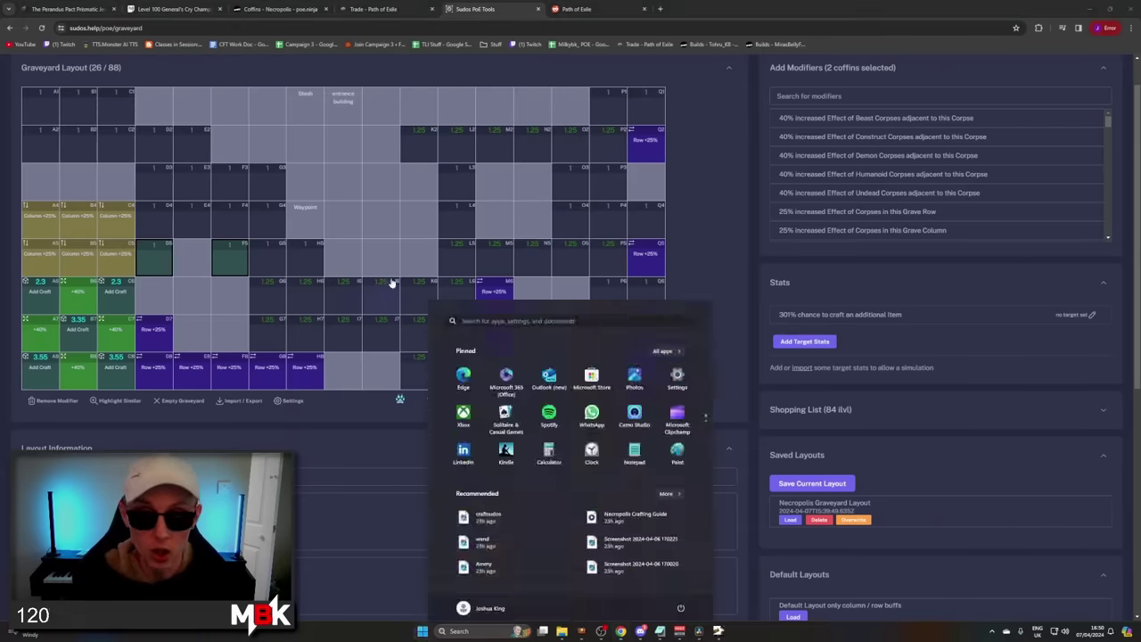
key("alt+Tab")
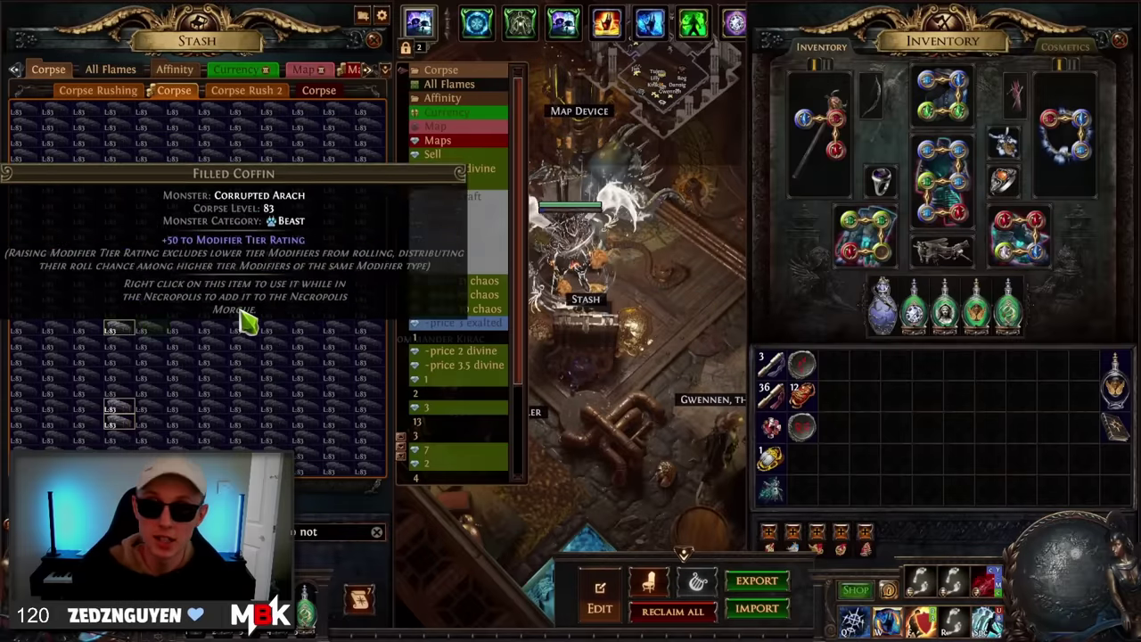
key("alt+Tab")
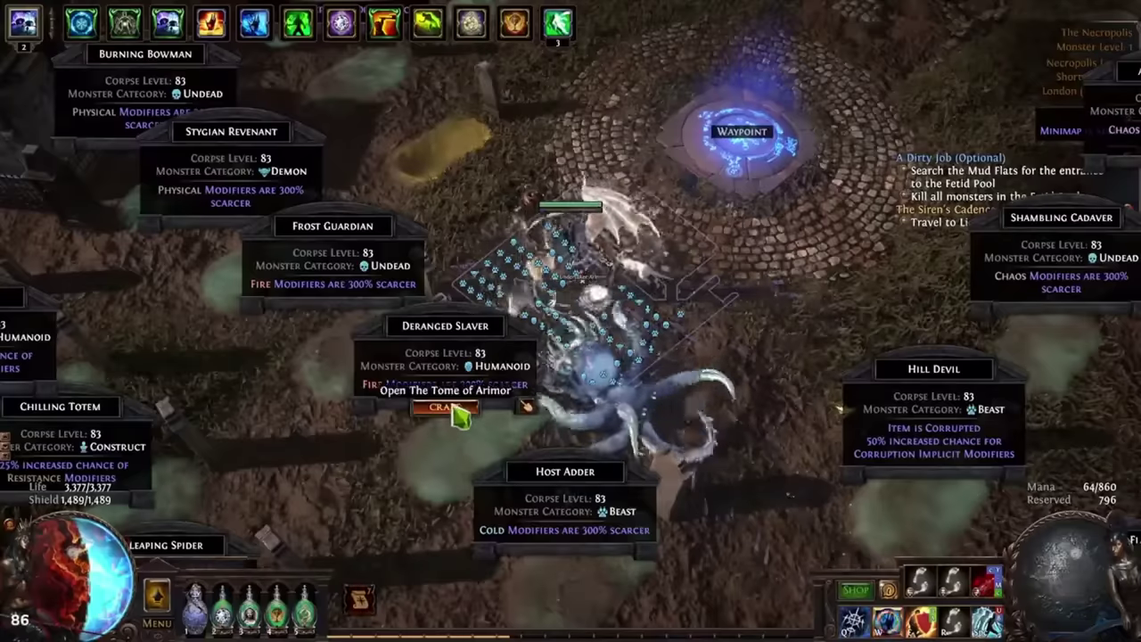
Exorcise the Perandus graveyard through the Tome of Arimor to drop four Perandus Pact jewels
left_click(458, 410)
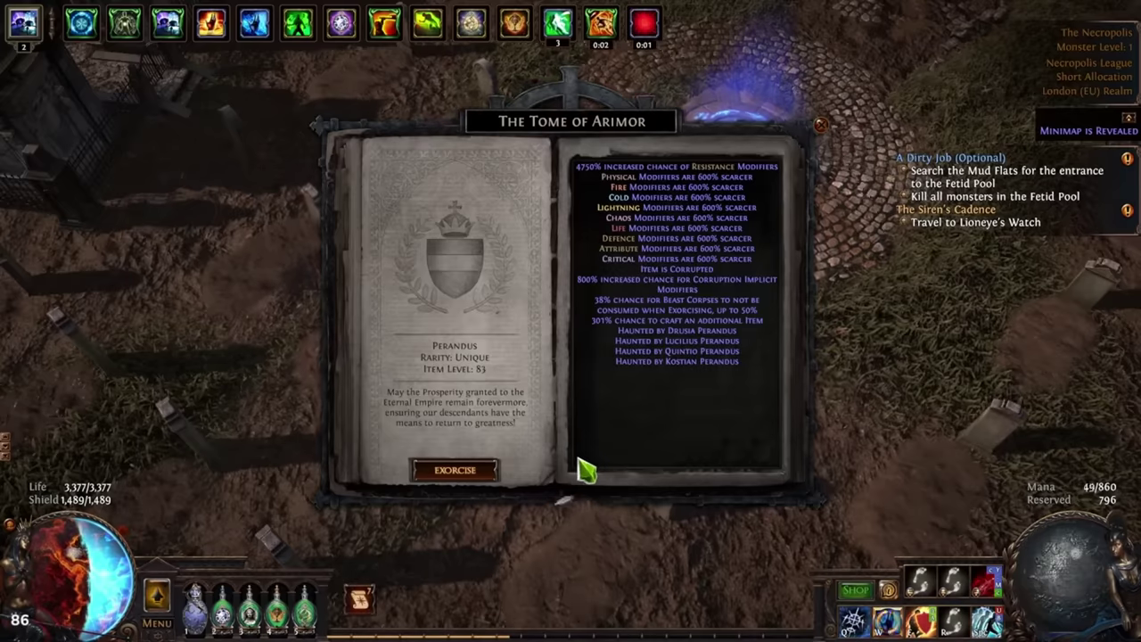
left_click(472, 470)
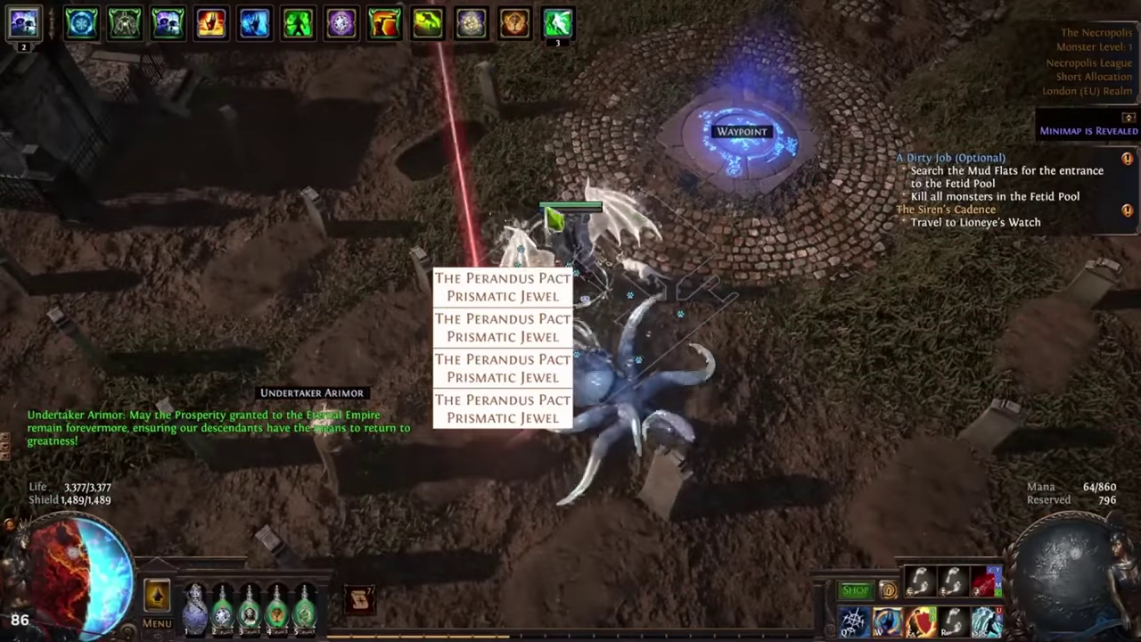
Pick up three Perandus Pact jewels, leaving the corrupted +4% Chaos Resistance one on the ground
left_click(548, 289)
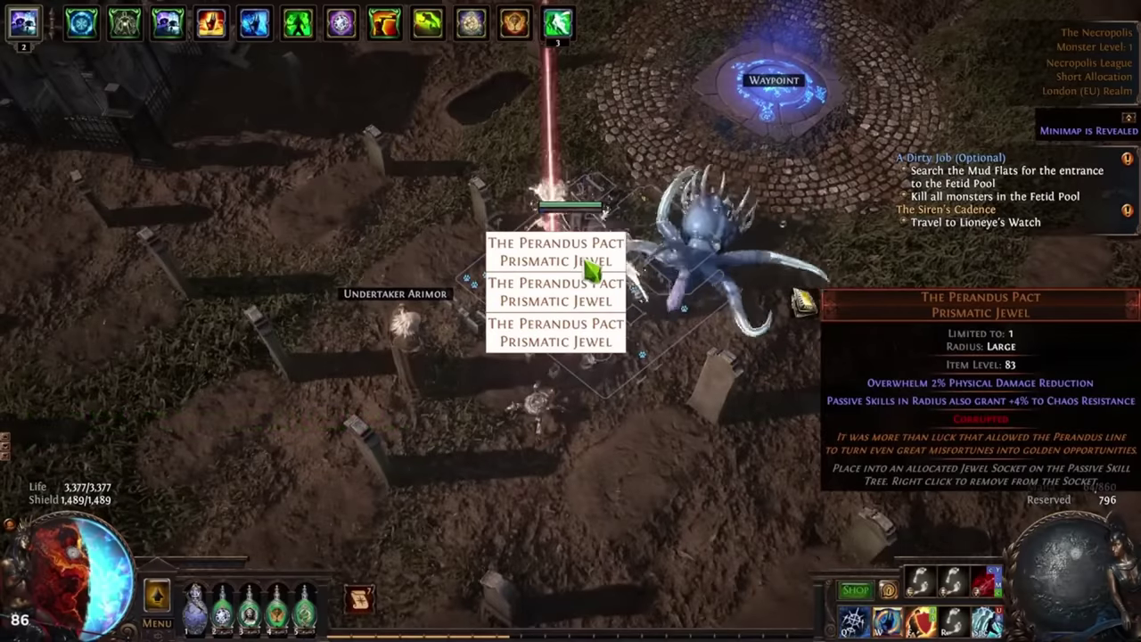
left_click(589, 260)
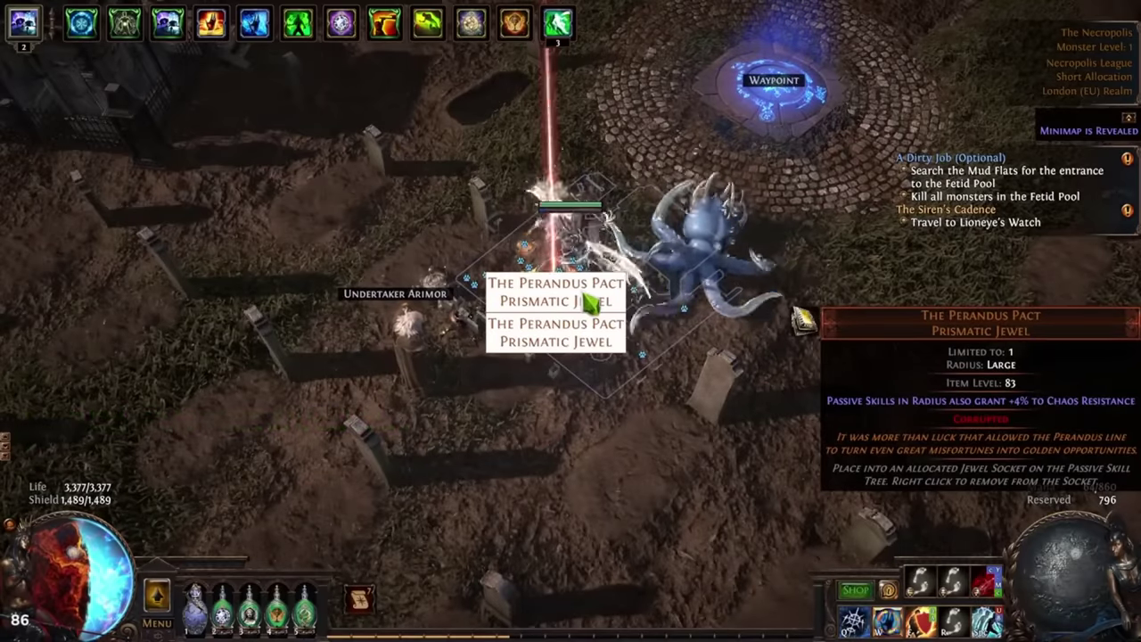
left_click(588, 301)
mouse_move(564, 349)
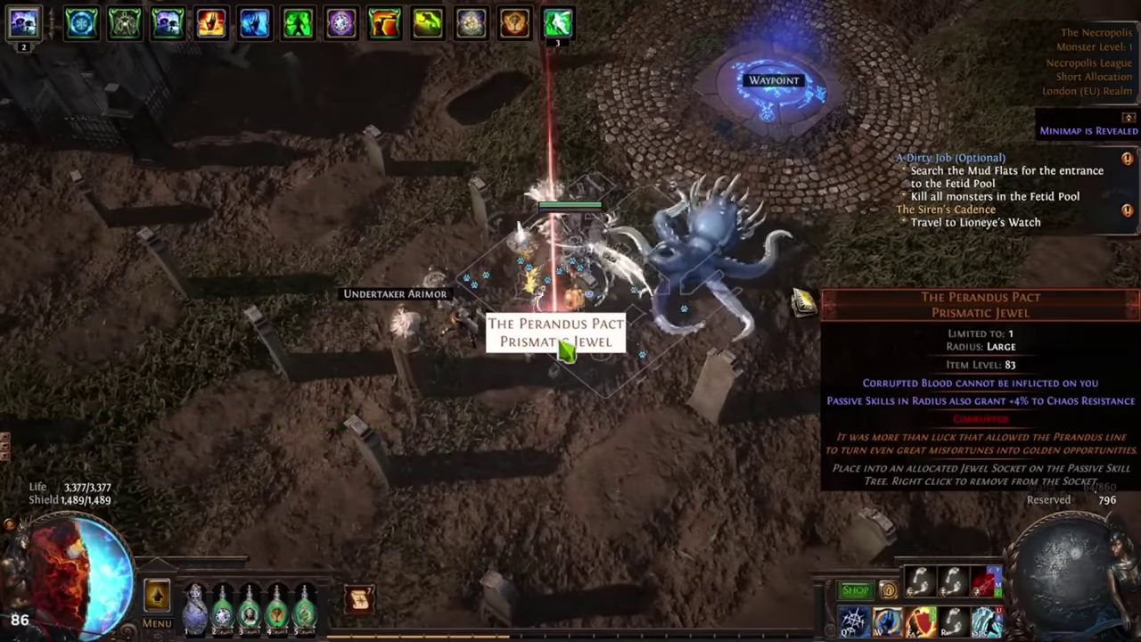